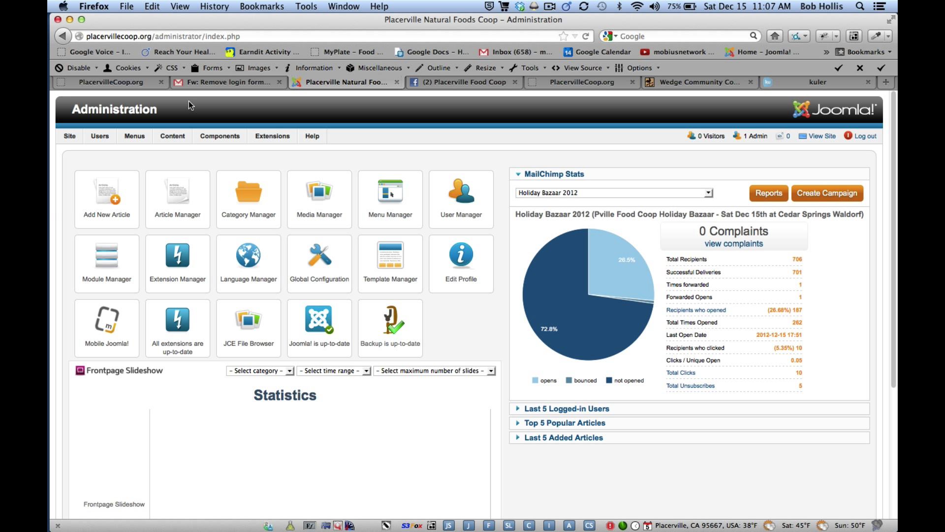
# Bring up the Components menu's Frontpage Slideshow entry from the dashboard
pyautogui.moveTo(70, 135)
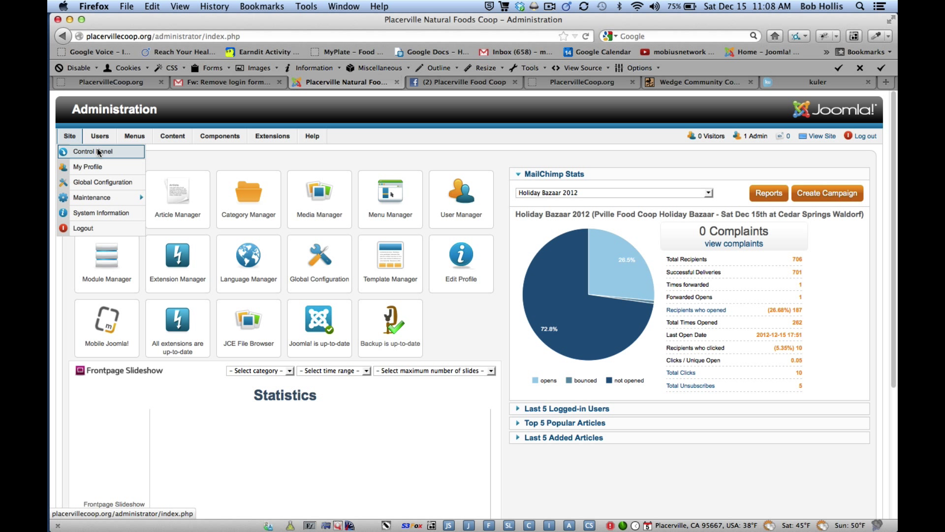
pyautogui.moveTo(213, 145)
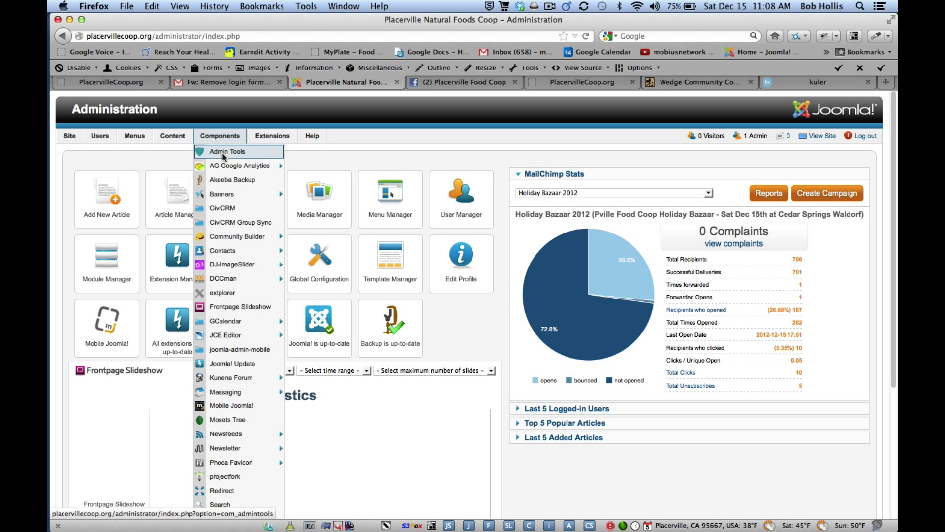
# Open Frontpage Slideshow, look over its Categories, then return to the Slides list
pyautogui.click(230, 308)
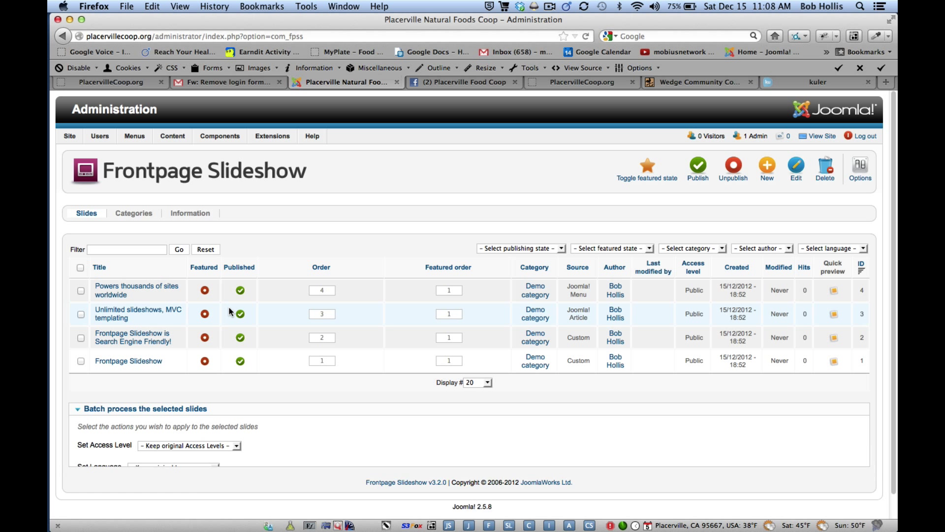
pyautogui.click(138, 213)
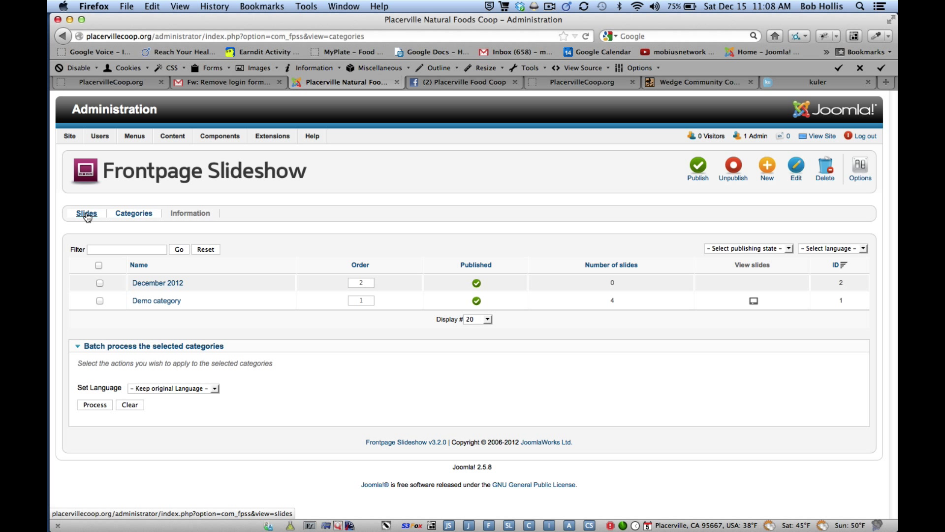
pyautogui.click(87, 214)
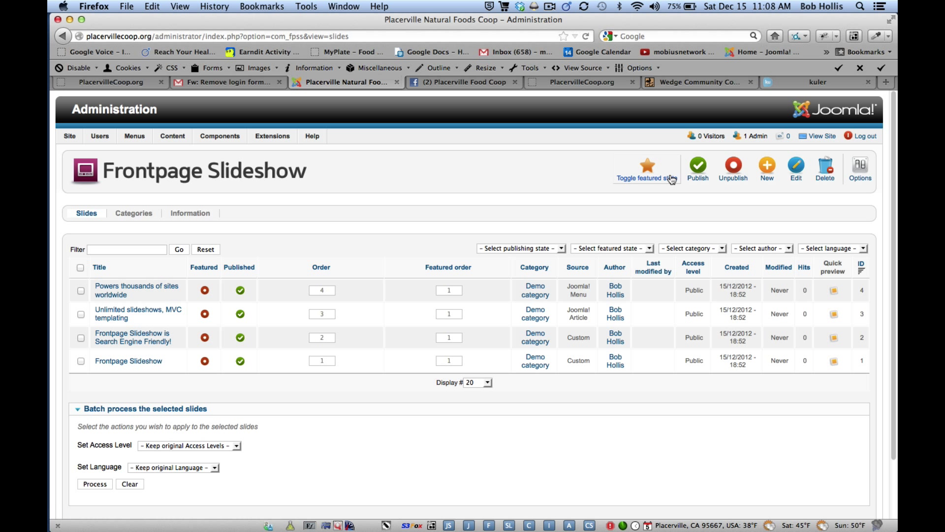
# Start a new slide and title it 'Landscape sign'
pyautogui.click(769, 167)
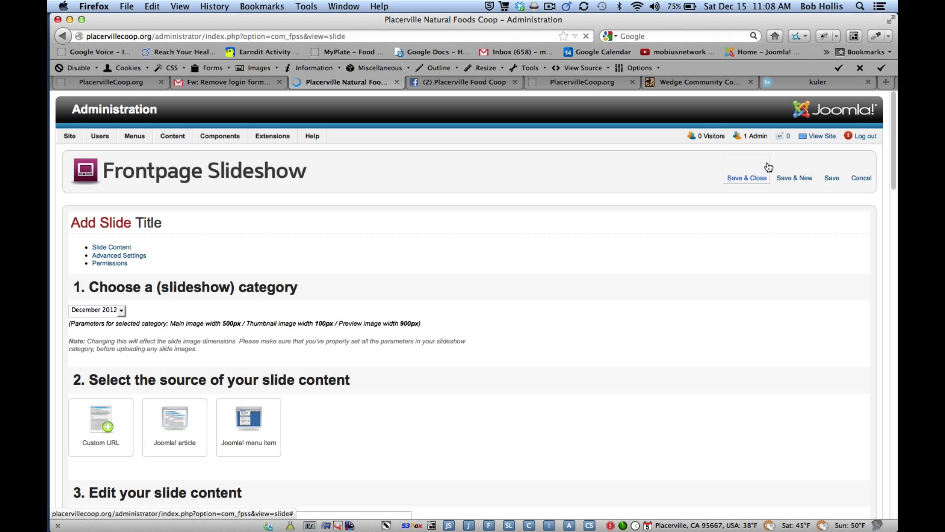
pyautogui.scroll(-5, 301, 235)
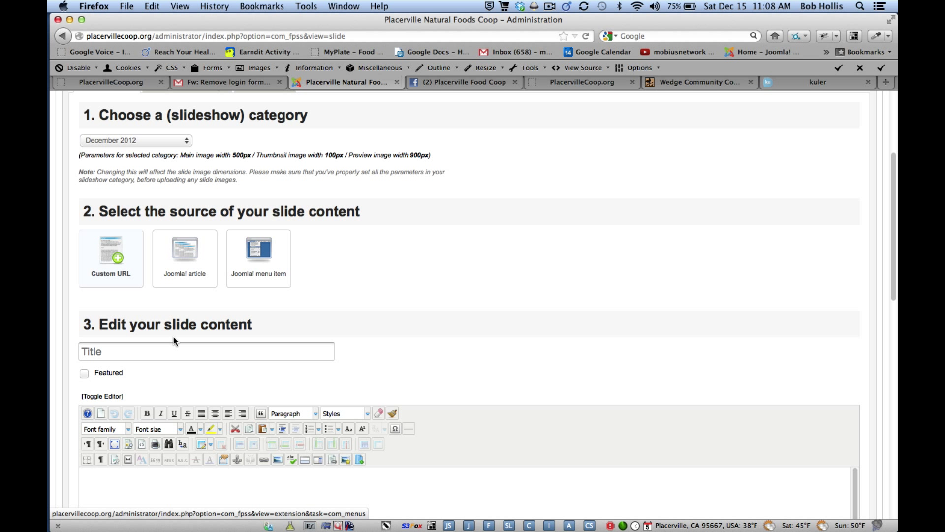
pyautogui.click(176, 350)
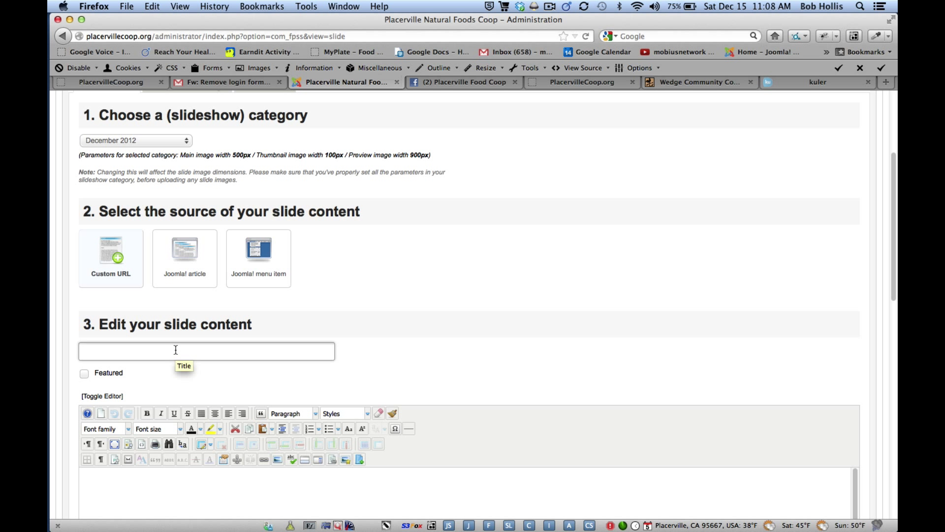
pyautogui.write('Landscape sign')
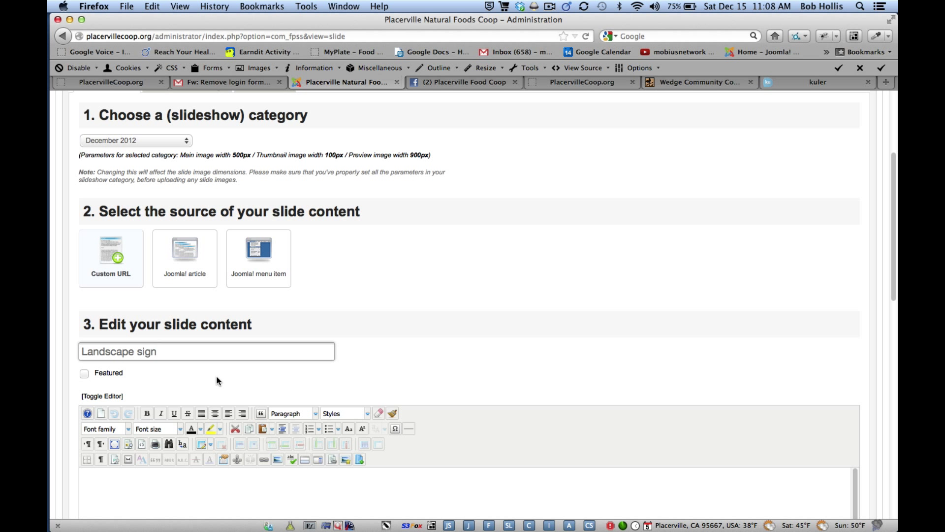
# Move into the slide's content editor and look over the form
pyautogui.scroll(-5, 217, 376)
pyautogui.click(155, 368)
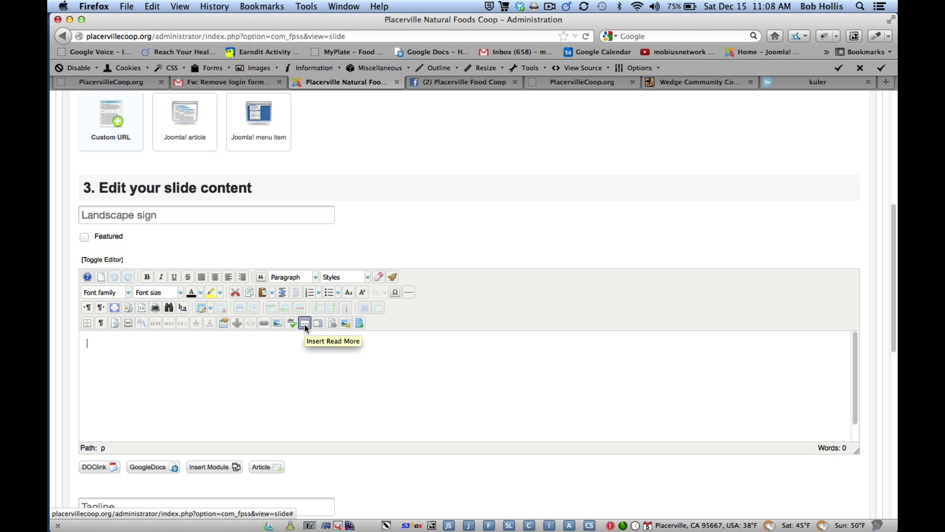
pyautogui.scroll(-1, 316, 357)
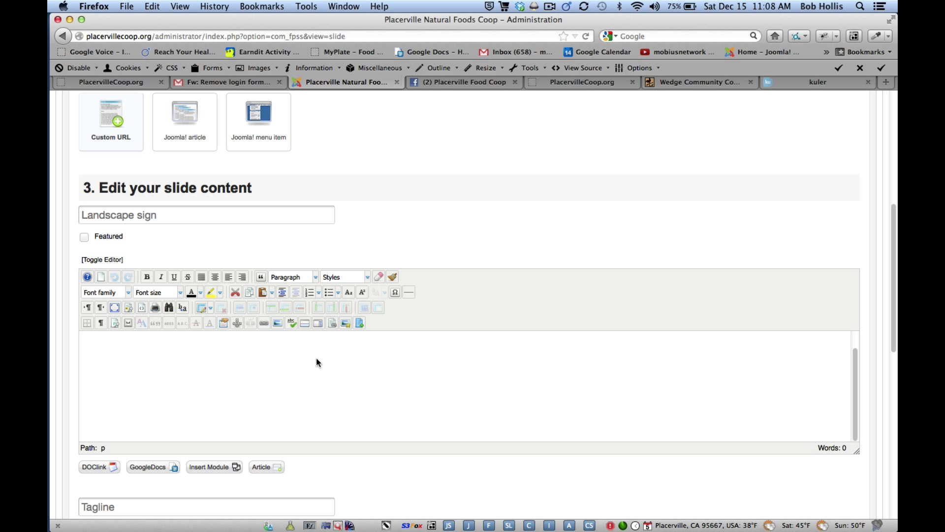
pyautogui.scroll(1, 316, 358)
pyautogui.scroll(1, 390, 378)
# Set the slide's main image to landscape_dec from the december2012 server folder
pyautogui.moveTo(896, 309); pyautogui.dragTo(896, 472)
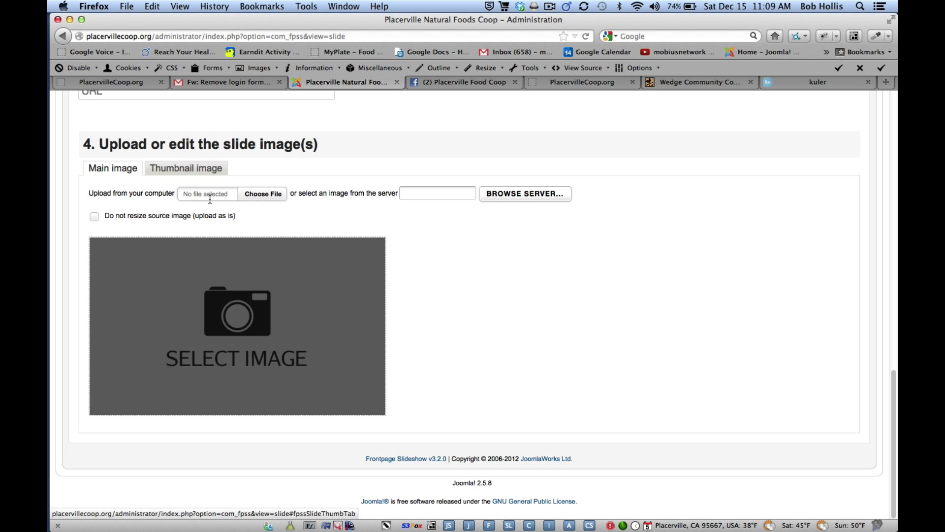
pyautogui.click(510, 195)
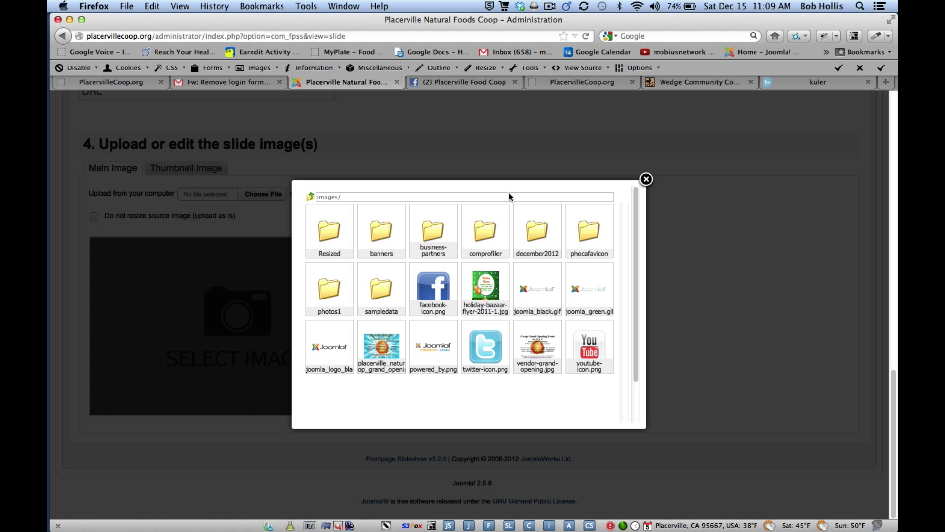
pyautogui.click(537, 236)
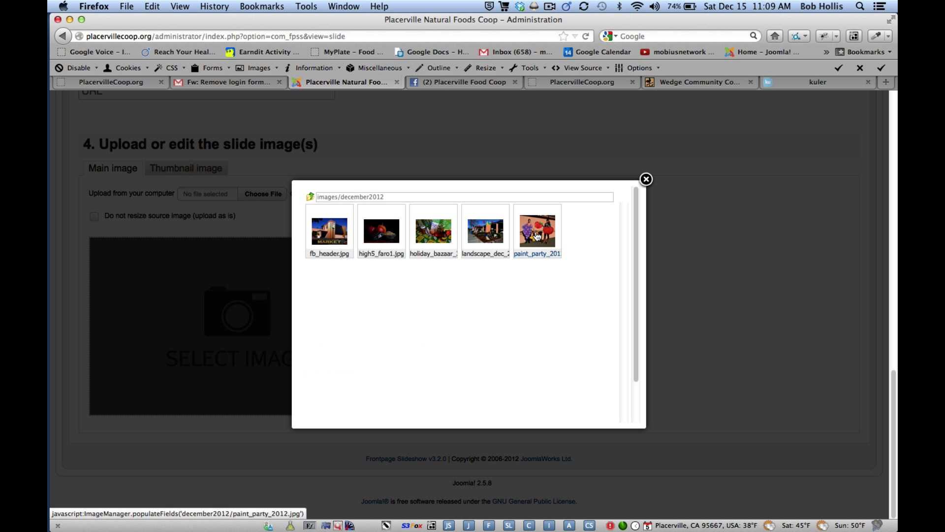
pyautogui.click(485, 237)
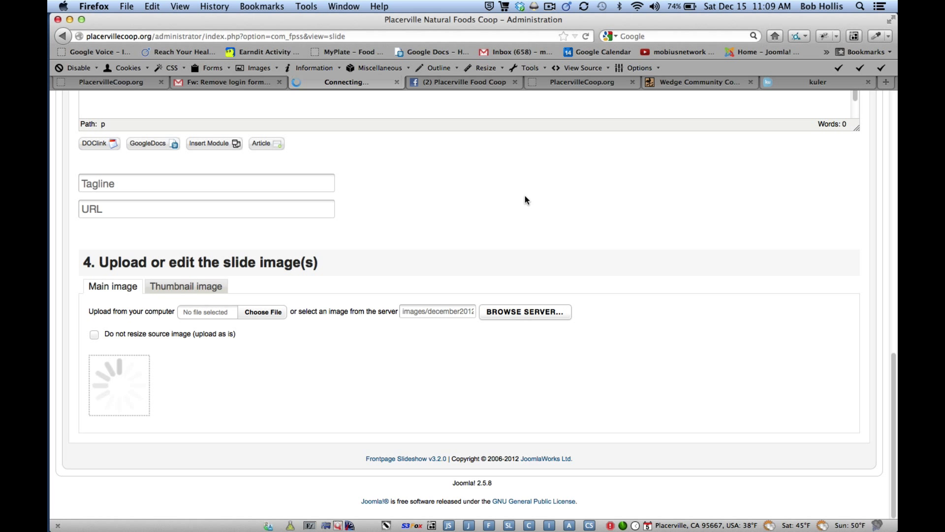
pyautogui.scroll(-5, 443, 385)
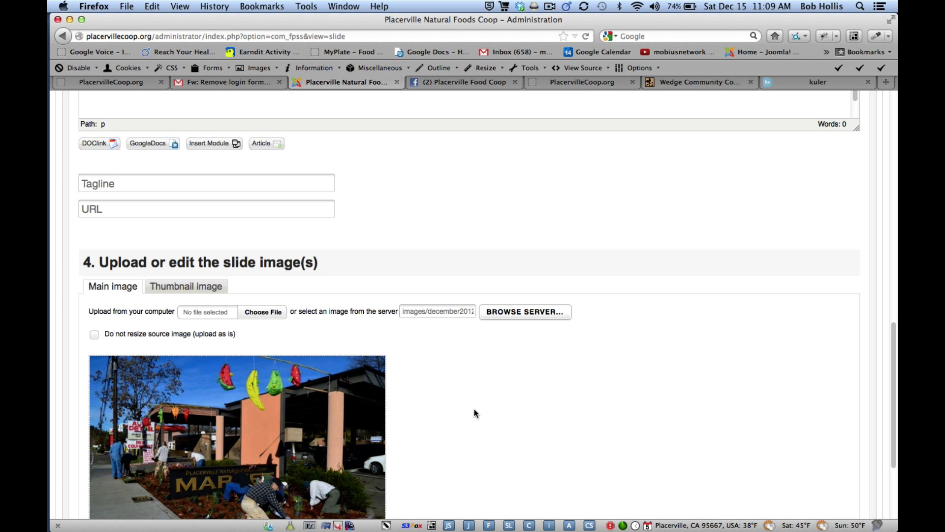
pyautogui.scroll(10, 458, 394)
pyautogui.scroll(5, 475, 412)
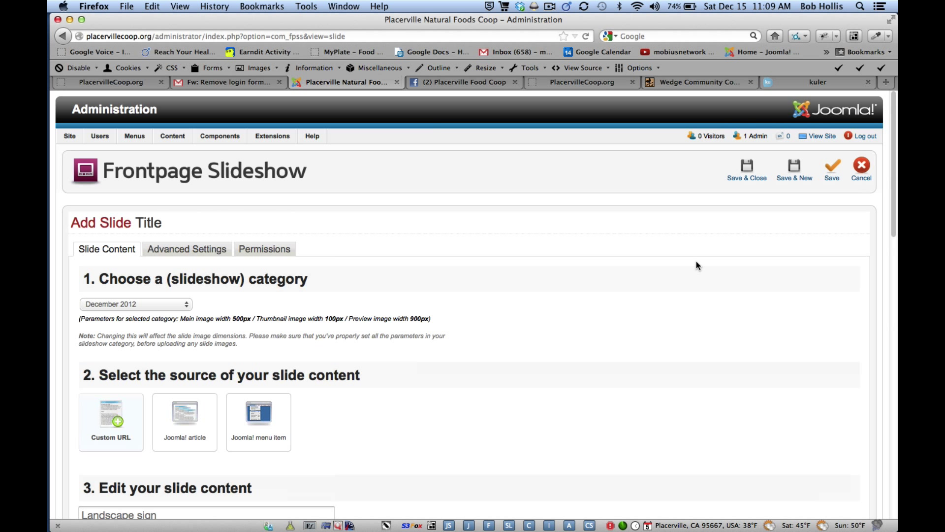
# Save and close the Landscape sign slide
pyautogui.click(747, 165)
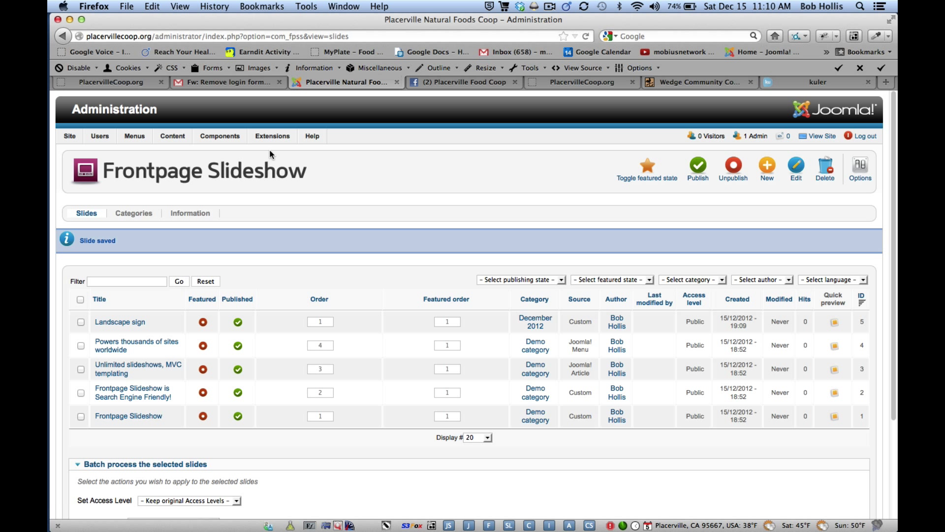
# Open Module Manager, clear the position and status filters, and sort modules by ID descending
pyautogui.moveTo(272, 137)
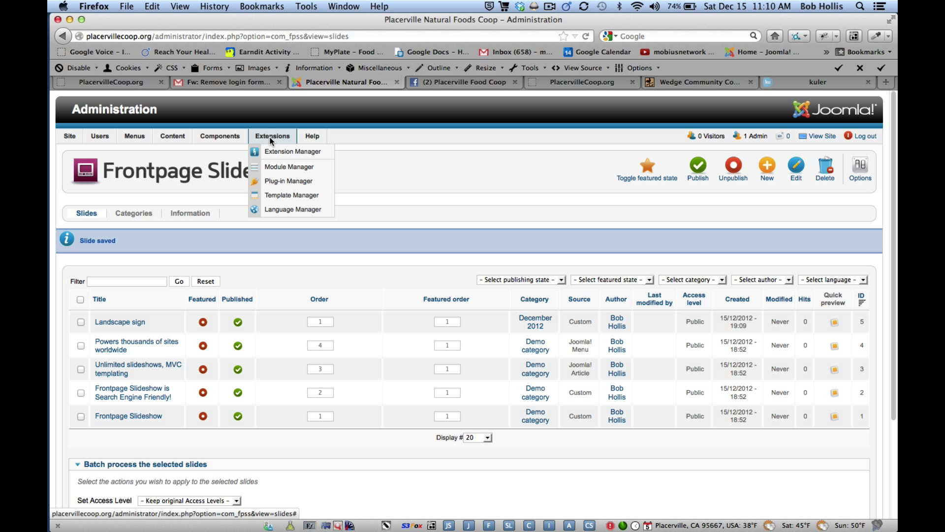
pyautogui.click(276, 168)
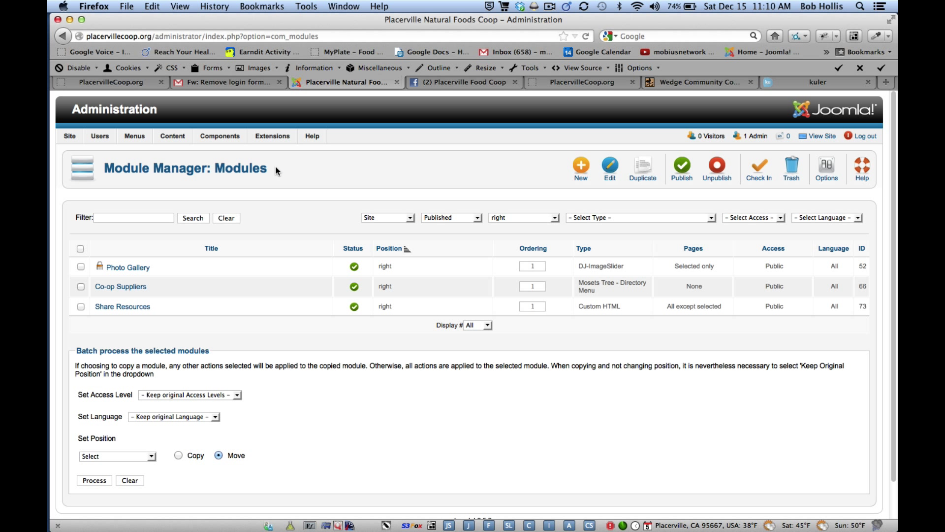
pyautogui.click(555, 219)
pyautogui.click(545, 226)
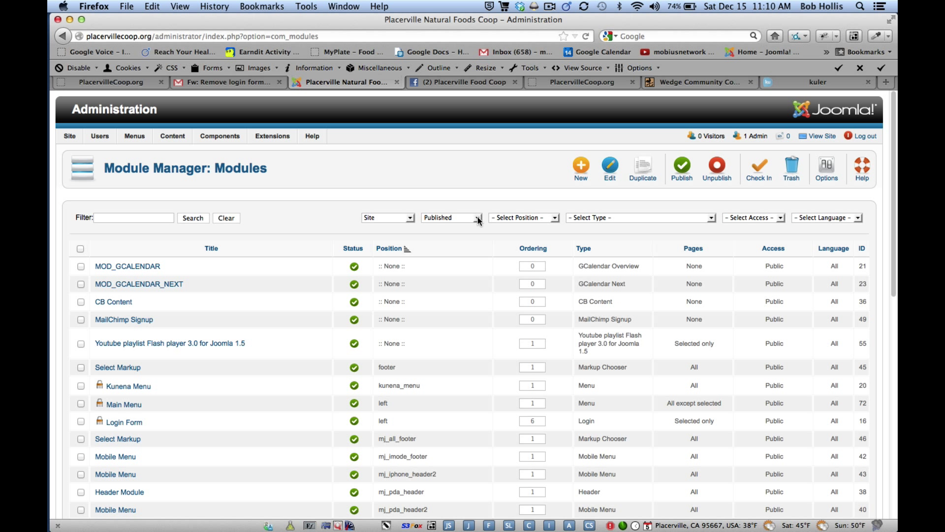
pyautogui.click(477, 218)
pyautogui.click(468, 225)
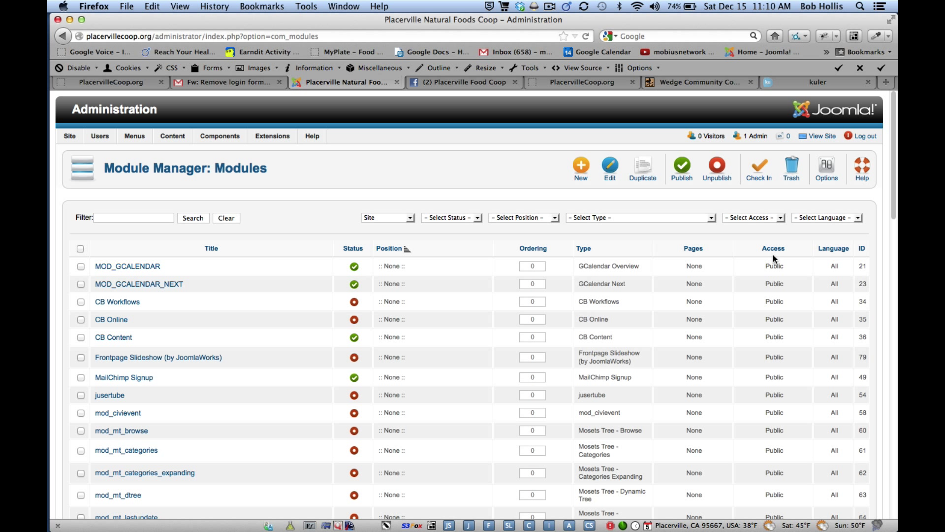
pyautogui.click(863, 250)
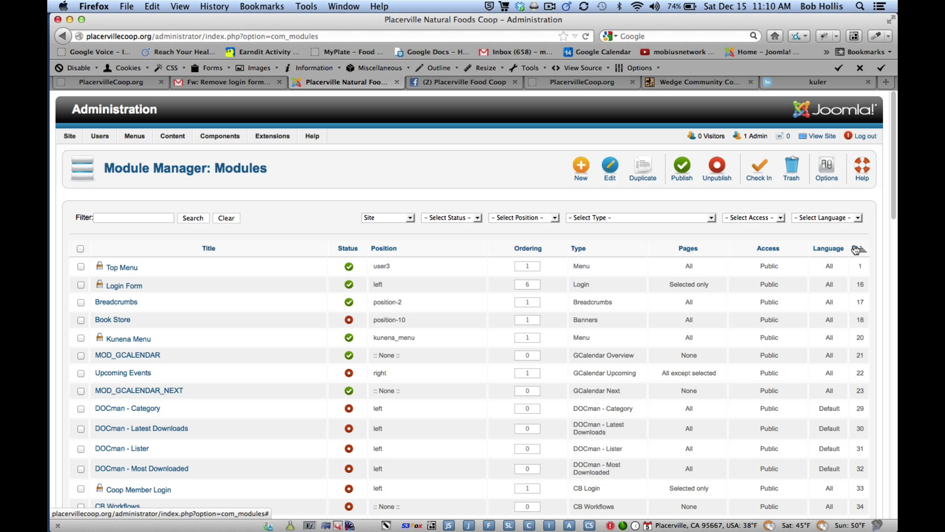
pyautogui.click(856, 249)
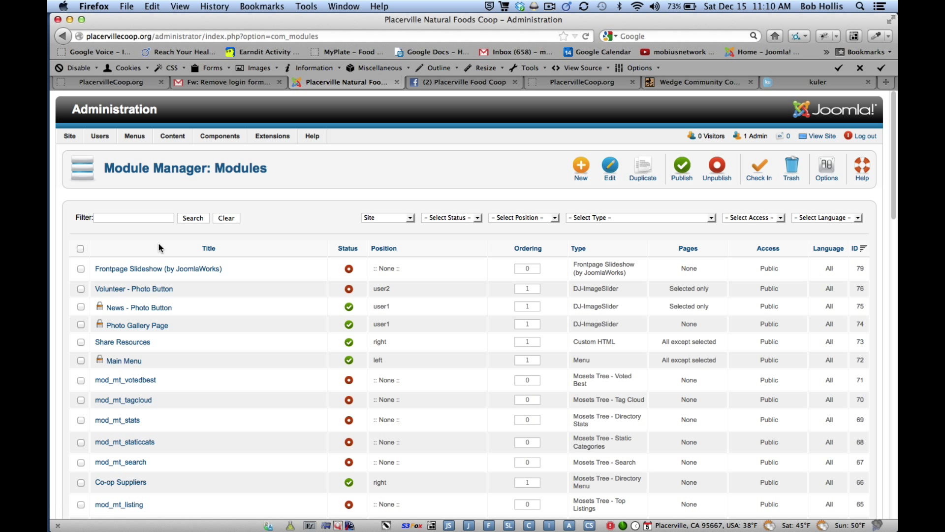
# Edit Frontpage Slideshow: position user1, Published, Special access, December 2012 category
pyautogui.click(151, 273)
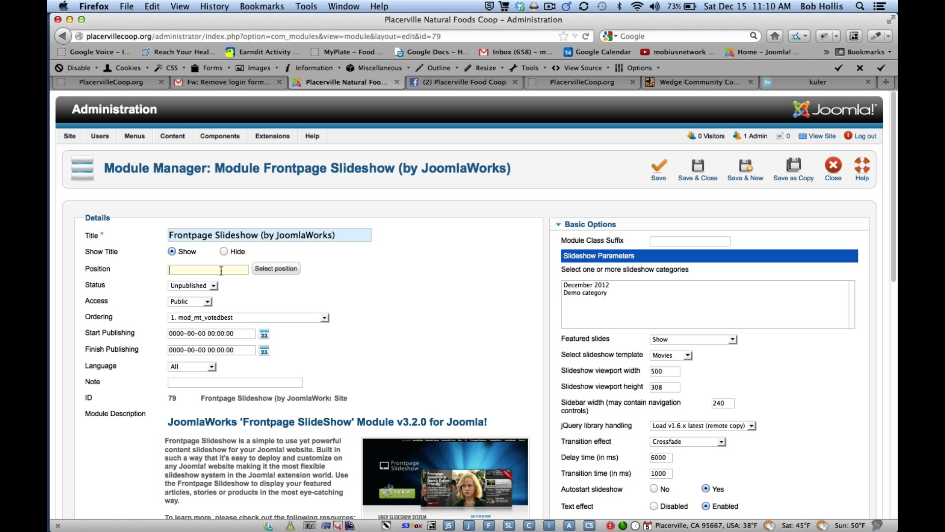
pyautogui.write('user1')
pyautogui.click(215, 285)
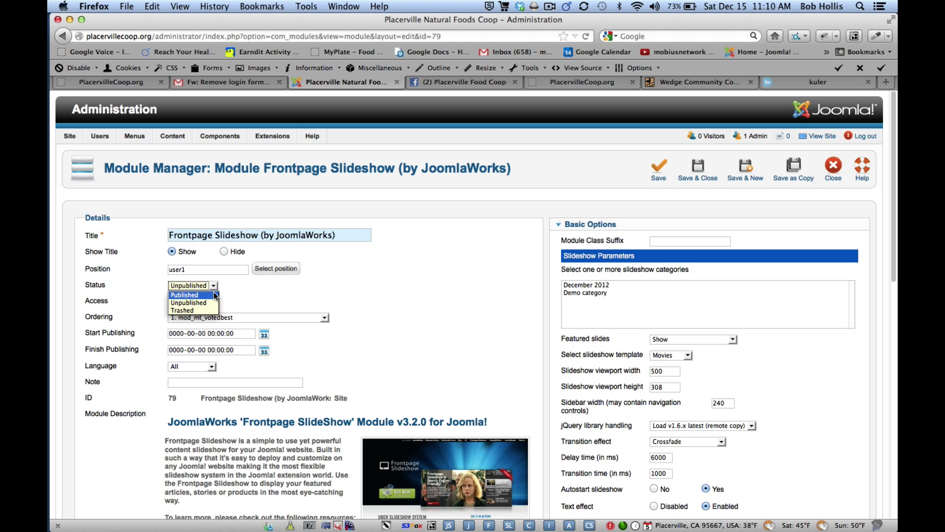
pyautogui.click(215, 297)
pyautogui.click(208, 301)
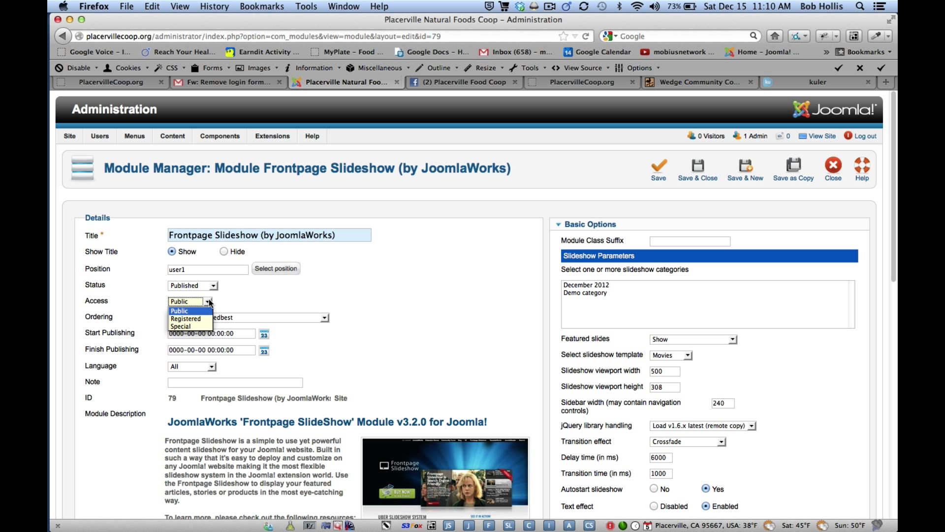
pyautogui.click(199, 328)
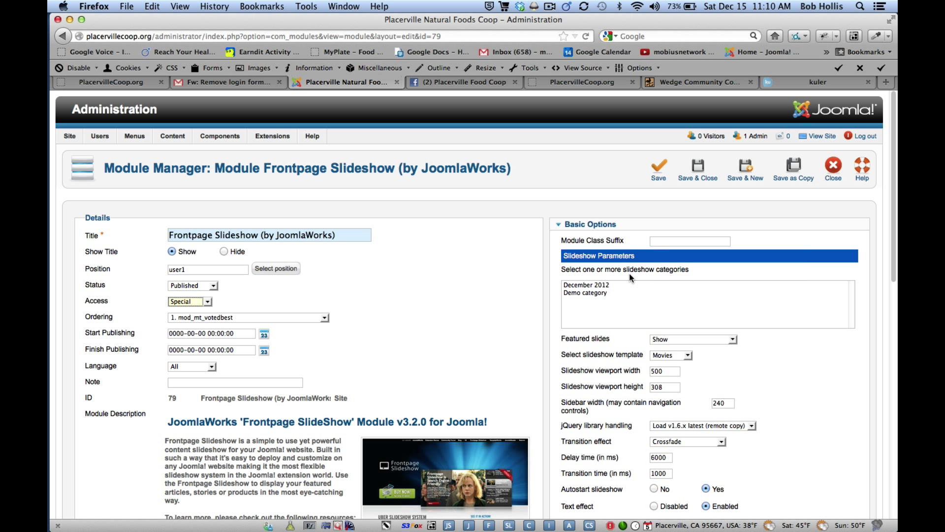
pyautogui.click(581, 287)
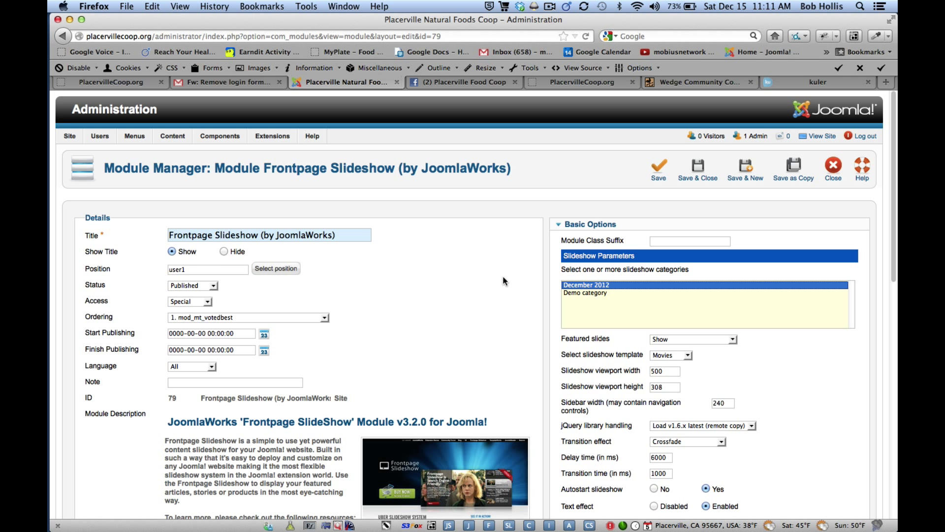
# Set the slideshow template to Simple in Basic Options
pyautogui.scroll(-2, 503, 276)
pyautogui.scroll(-3, 503, 278)
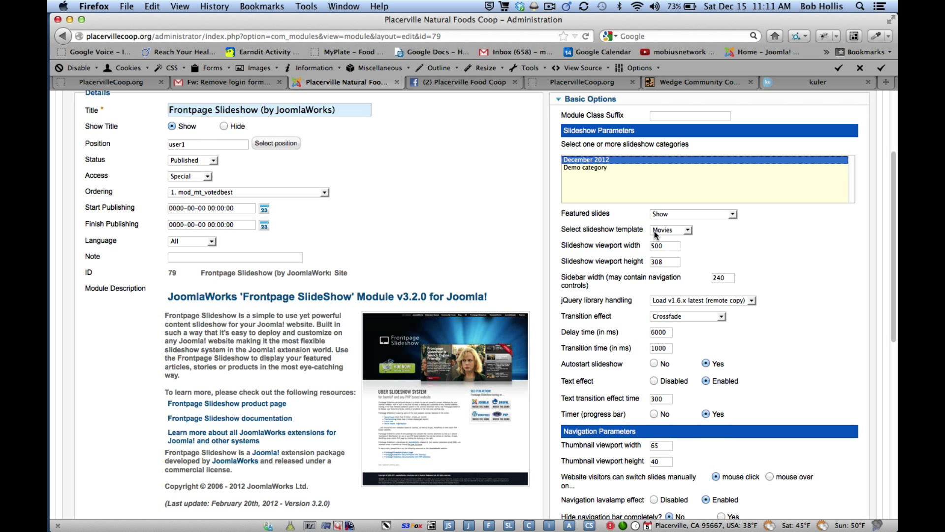
pyautogui.click(688, 230)
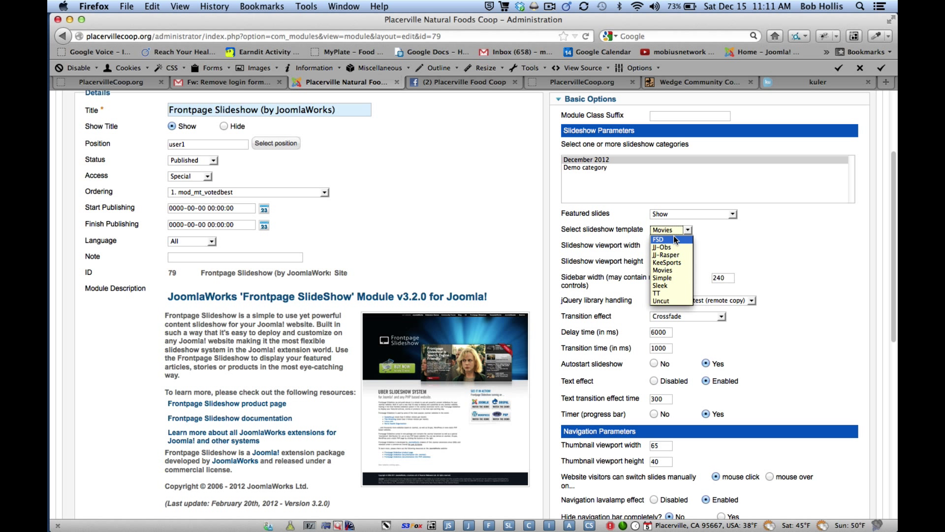
pyautogui.click(676, 279)
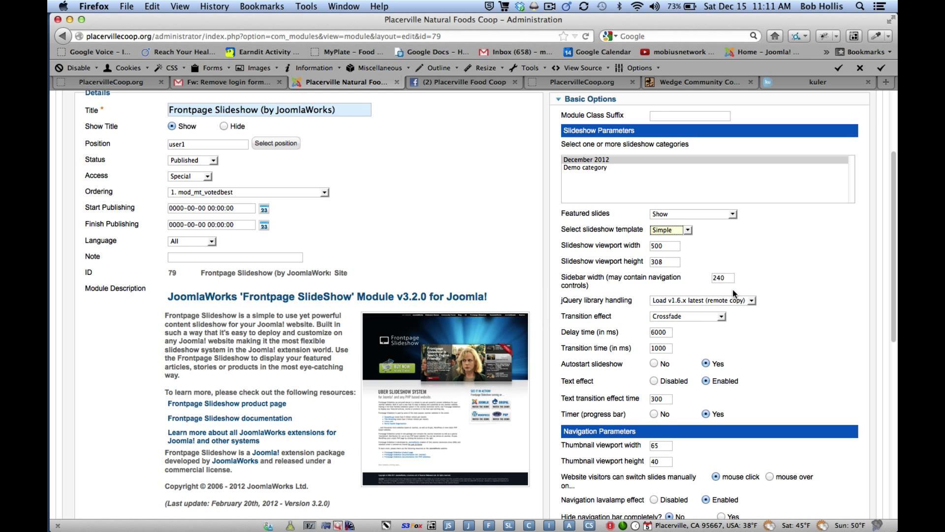
# Review the Basic Options parameter tooltips
pyautogui.scroll(-5, 757, 320)
pyautogui.scroll(-3, 757, 321)
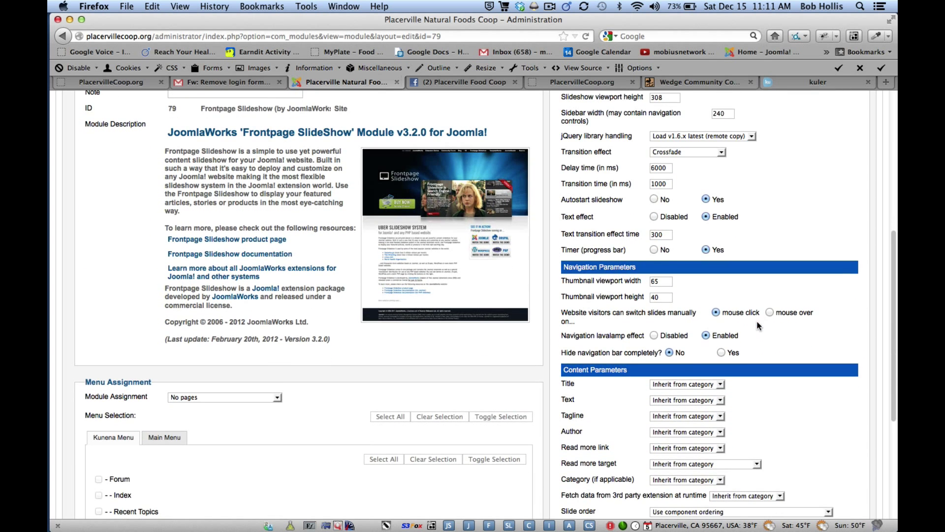
pyautogui.scroll(-3, 699, 312)
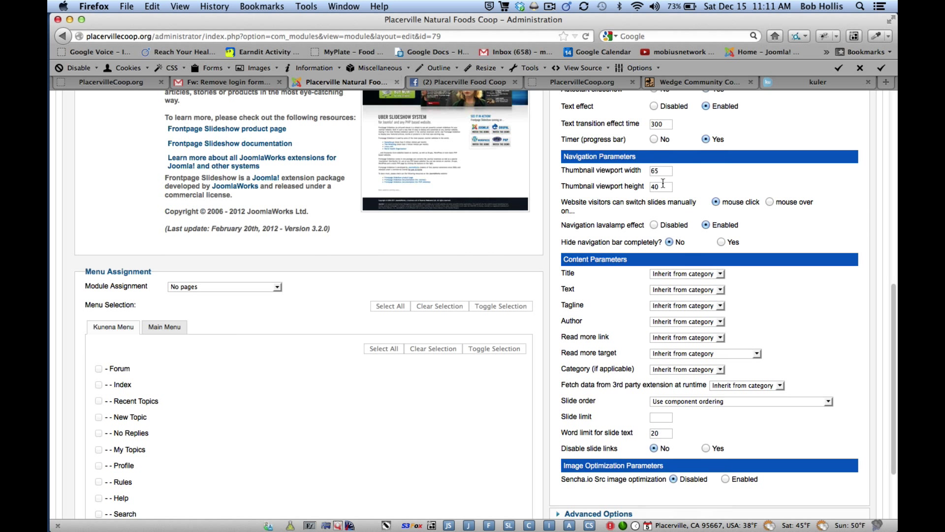
pyautogui.moveTo(632, 229)
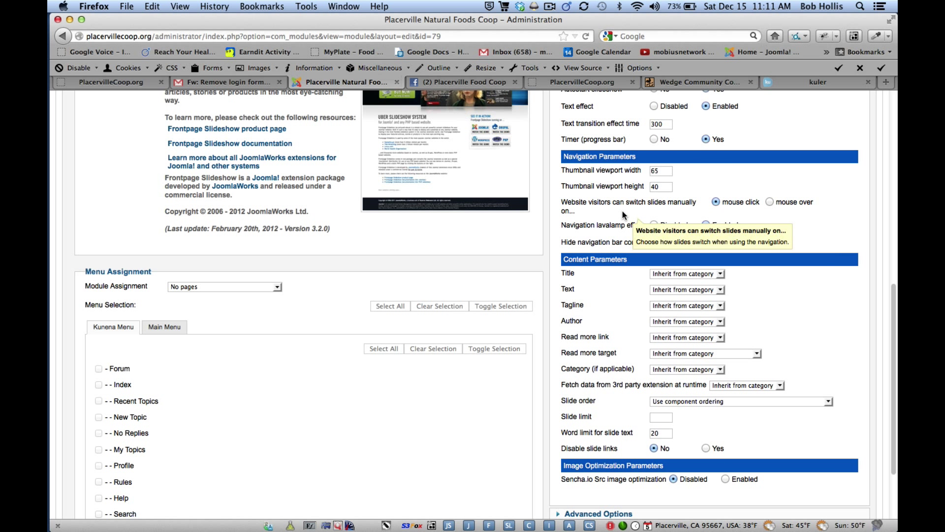
pyautogui.scroll(-3, 623, 197)
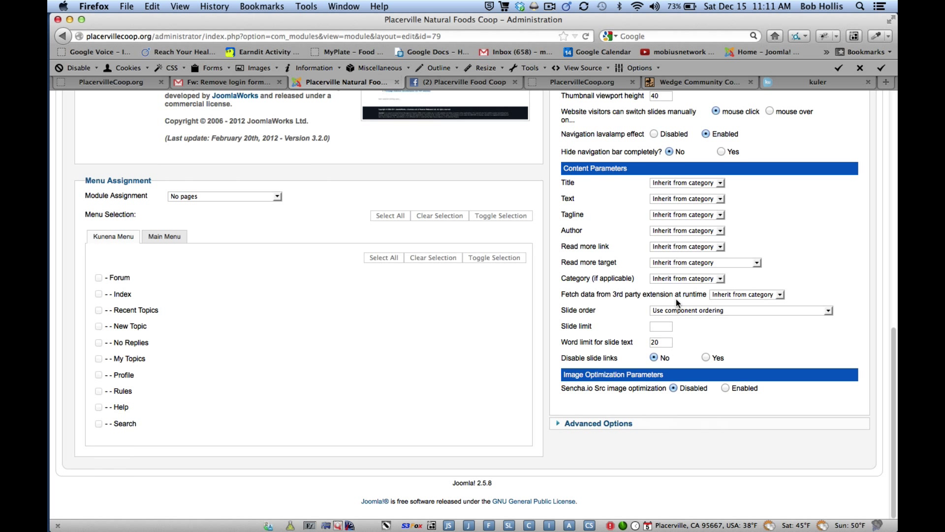
pyautogui.moveTo(619, 307)
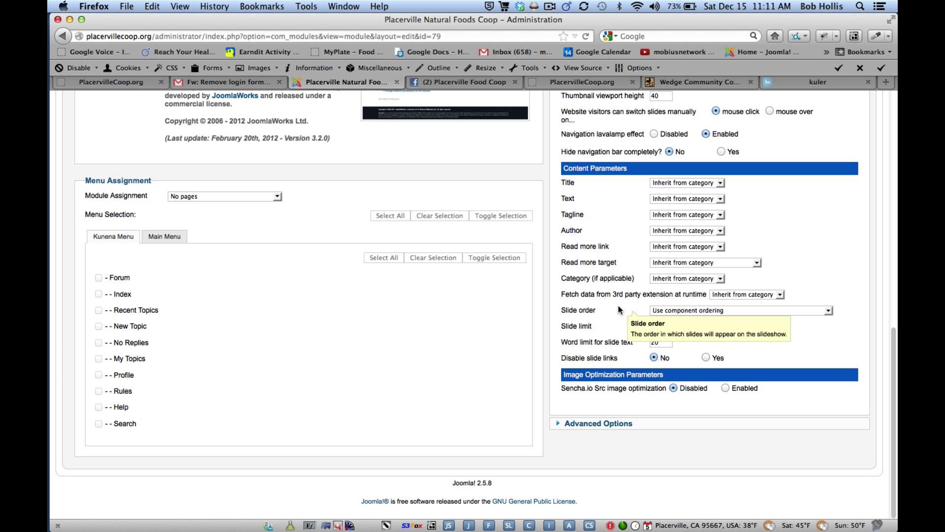
pyautogui.scroll(1, 618, 310)
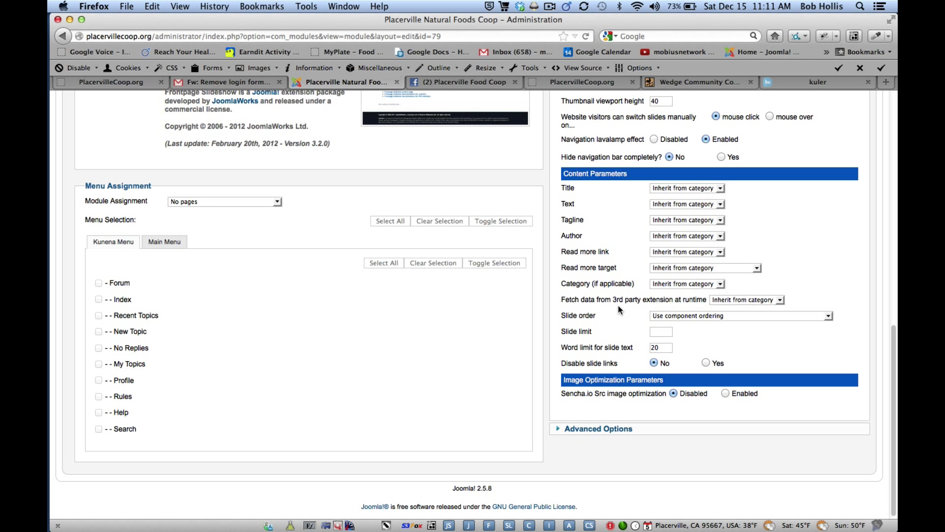
pyautogui.scroll(-1, 618, 309)
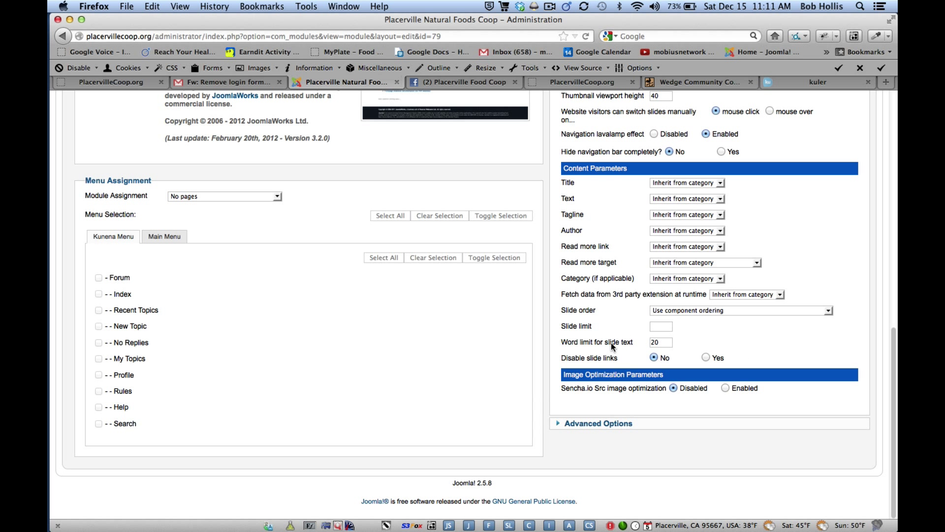
pyautogui.moveTo(623, 345)
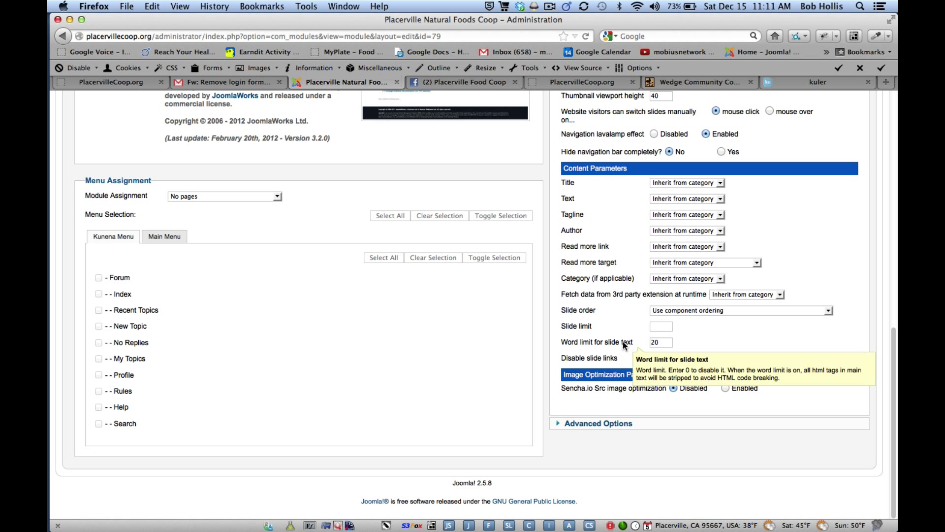
# Expand Advanced Options, then switch back to Basic Options
pyautogui.click(587, 424)
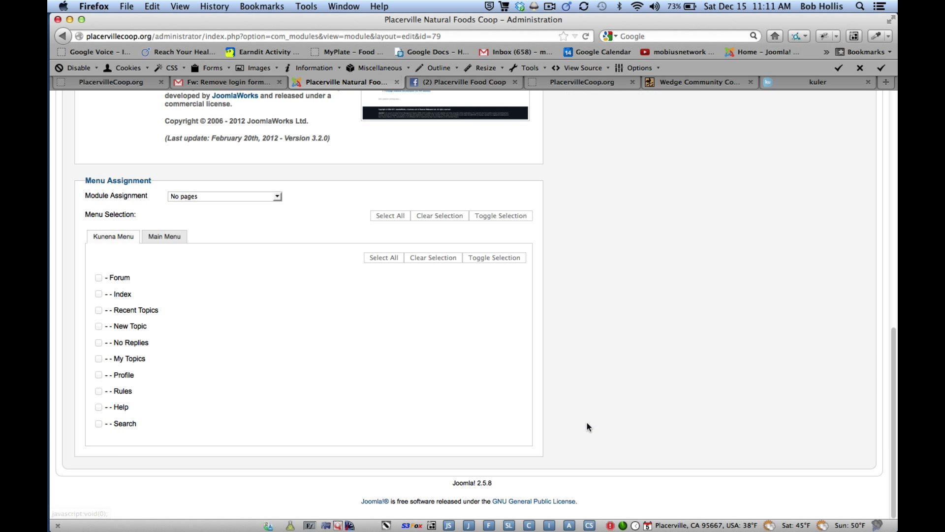
pyautogui.scroll(10, 613, 377)
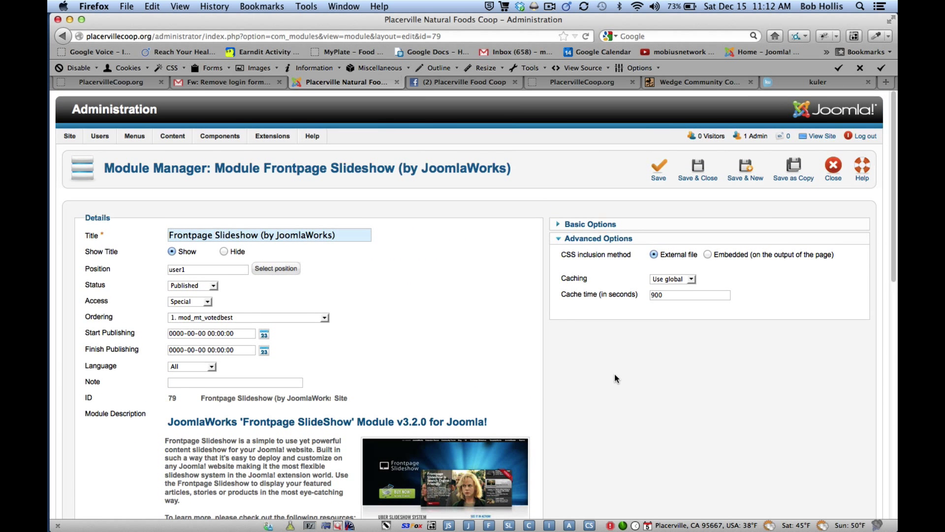
pyautogui.click(597, 224)
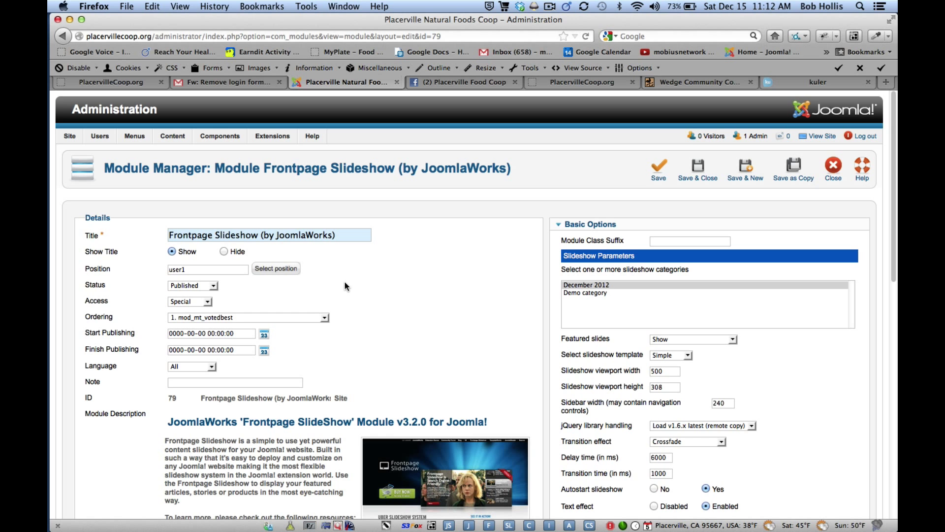
pyautogui.scroll(-15, 344, 283)
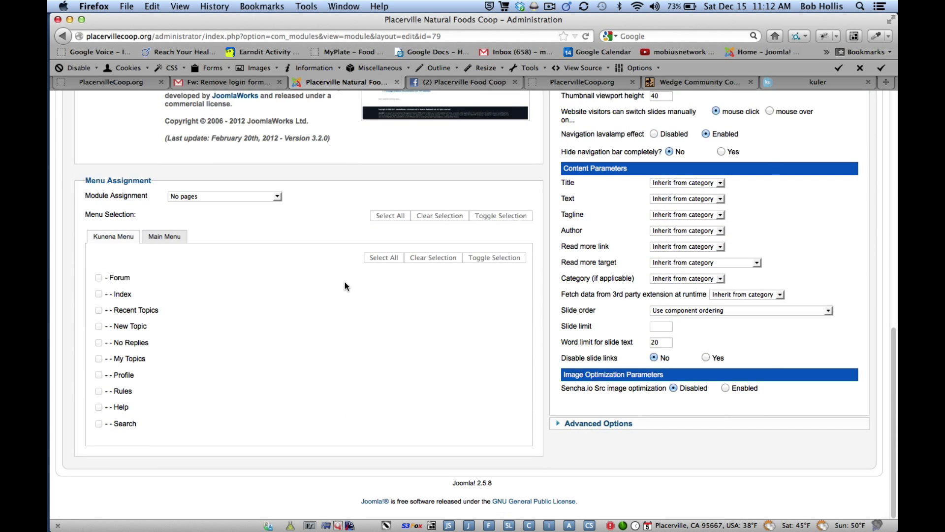
# Set the module's menu assignment to selected pages and list the Main Menu pages
pyautogui.click(278, 197)
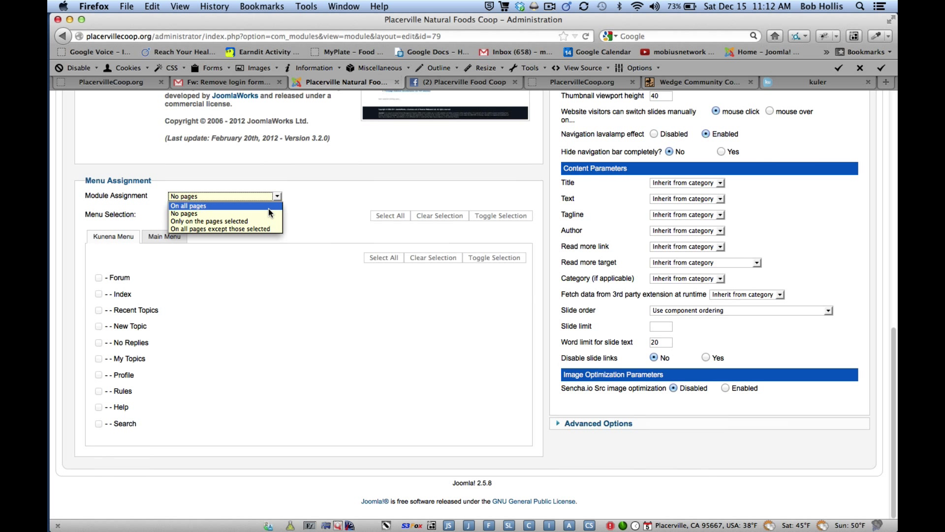
pyautogui.click(265, 222)
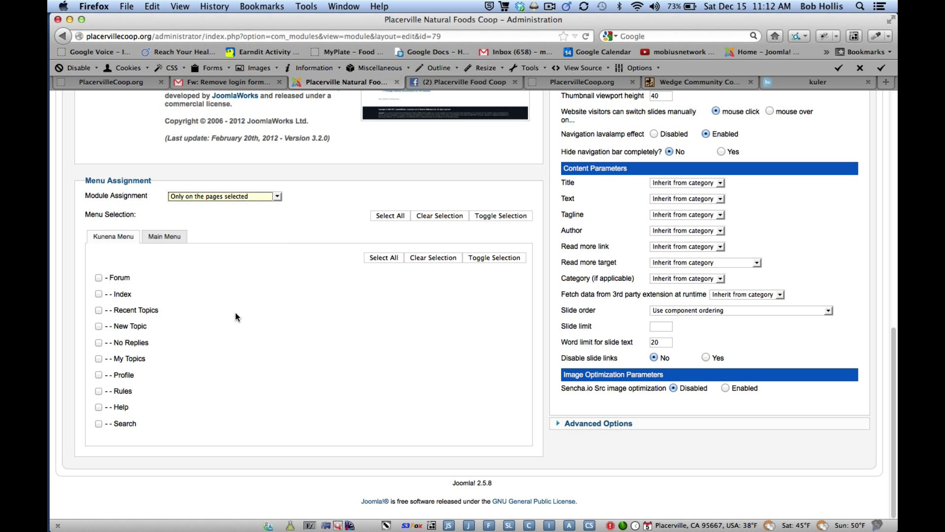
pyautogui.click(169, 237)
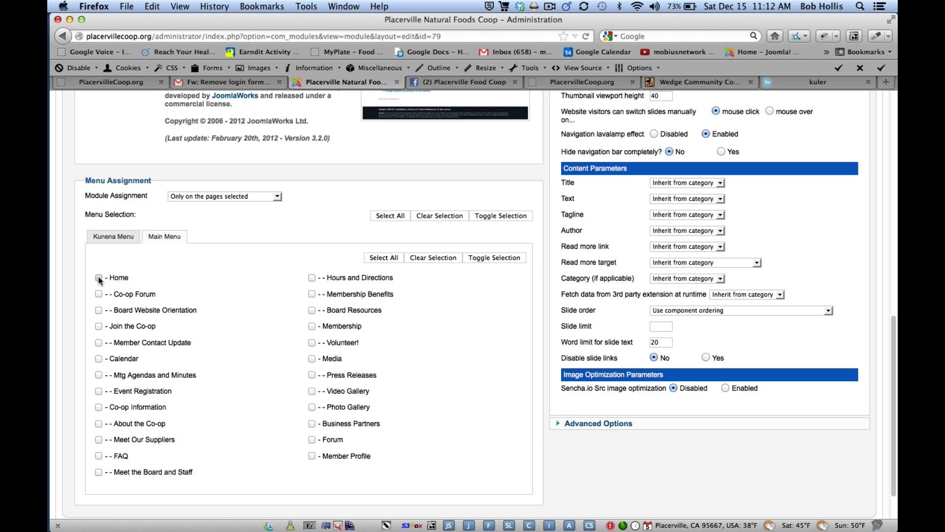
pyautogui.scroll(10, 233, 281)
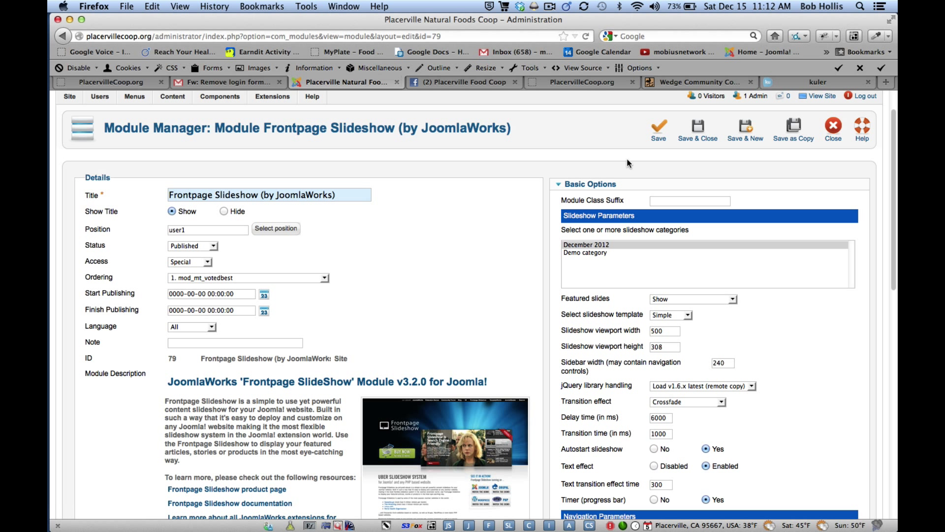
# Save the slideshow module, then reload the PlacervilleCoop.org home page
pyautogui.click(659, 123)
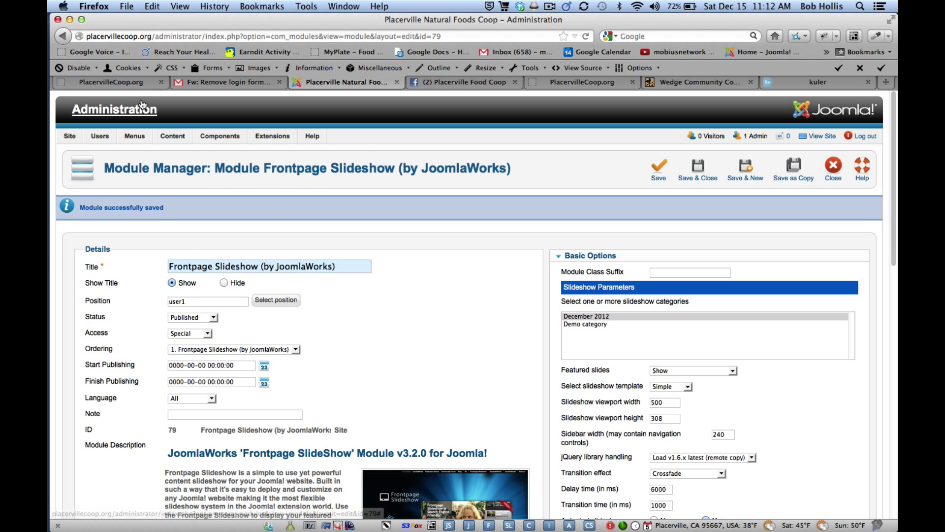
pyautogui.click(119, 84)
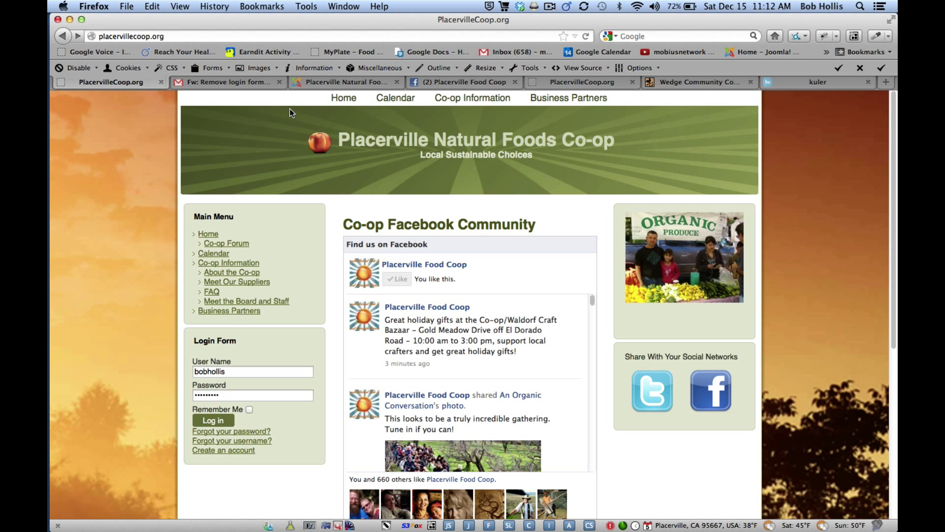
pyautogui.moveTo(350, 98)
pyautogui.click(344, 97)
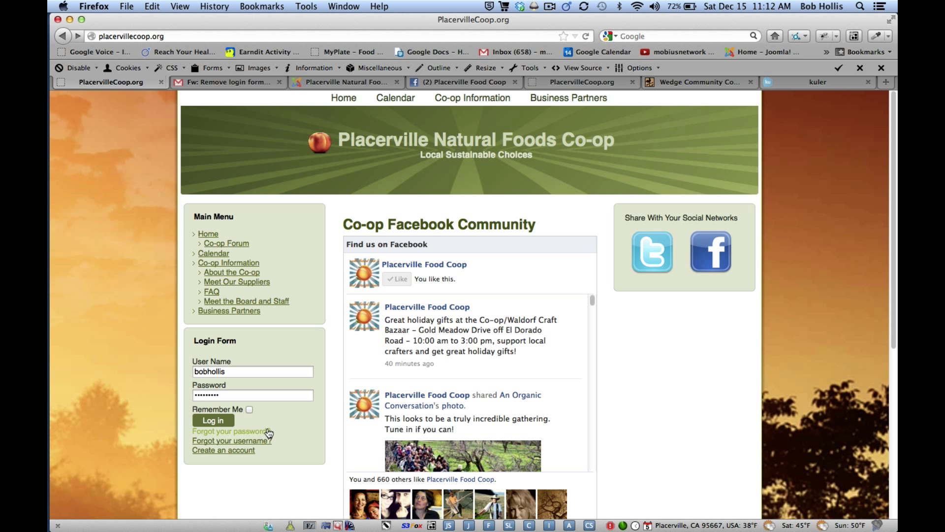
# Log in to the co-op site and check the Landscape sign slideshow
pyautogui.click(213, 420)
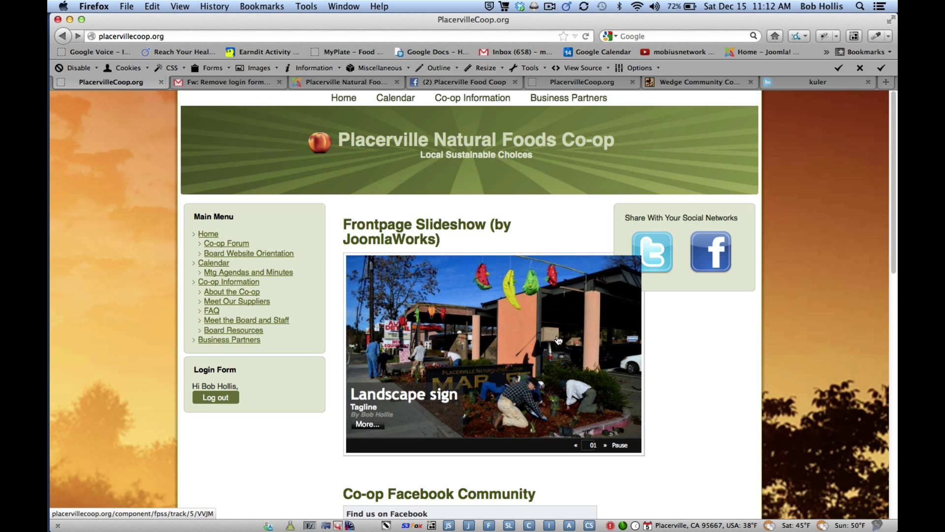
pyautogui.scroll(-5, 796, 279)
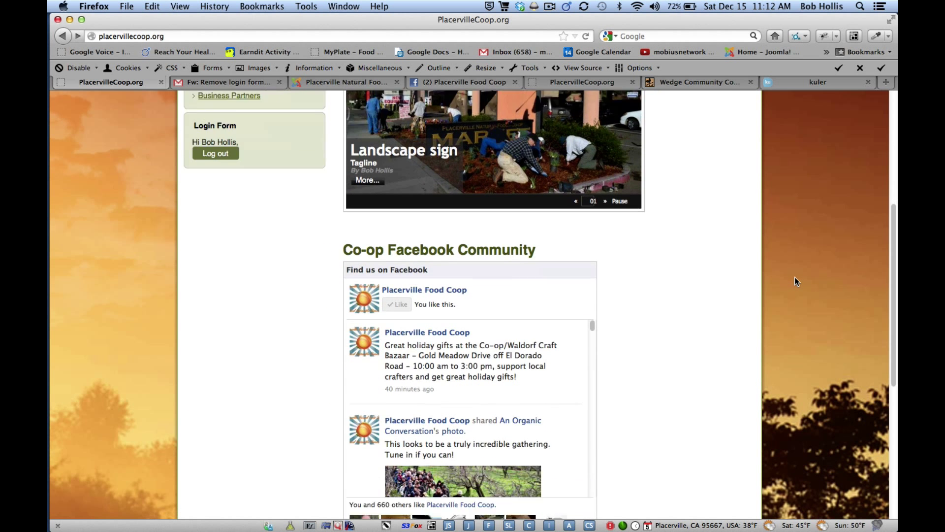
pyautogui.scroll(5, 796, 281)
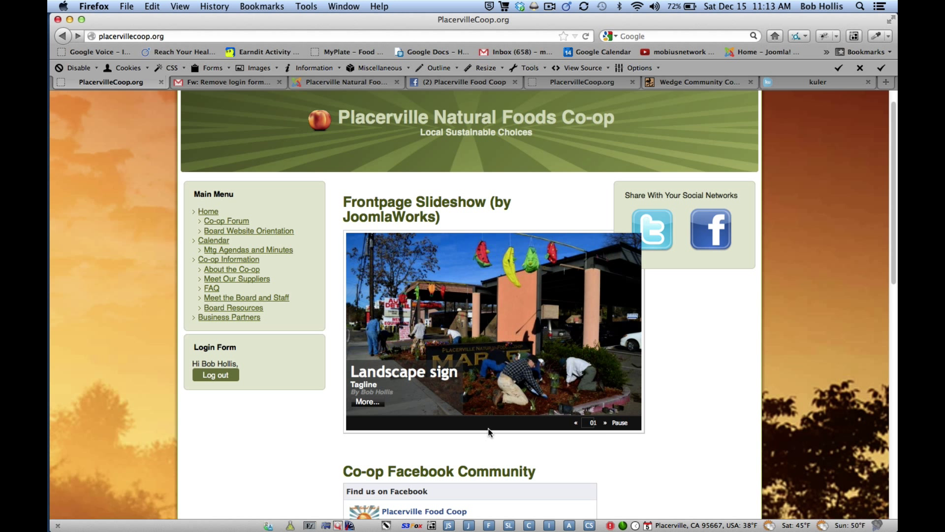
pyautogui.scroll(-5, 489, 427)
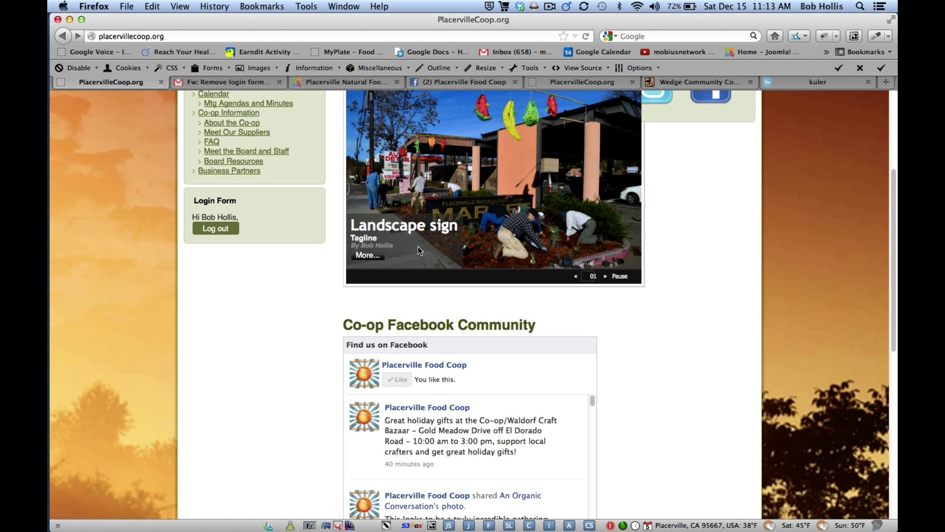
pyautogui.scroll(1, 422, 249)
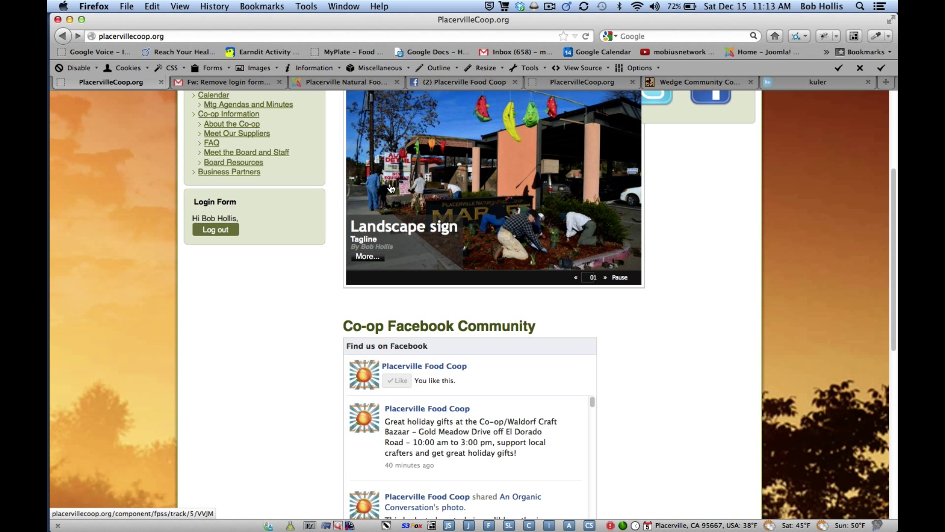
# Save and close the slideshow module, then list Frontpage Slideshow's categories (December 2012, Demo category)
pyautogui.click(324, 81)
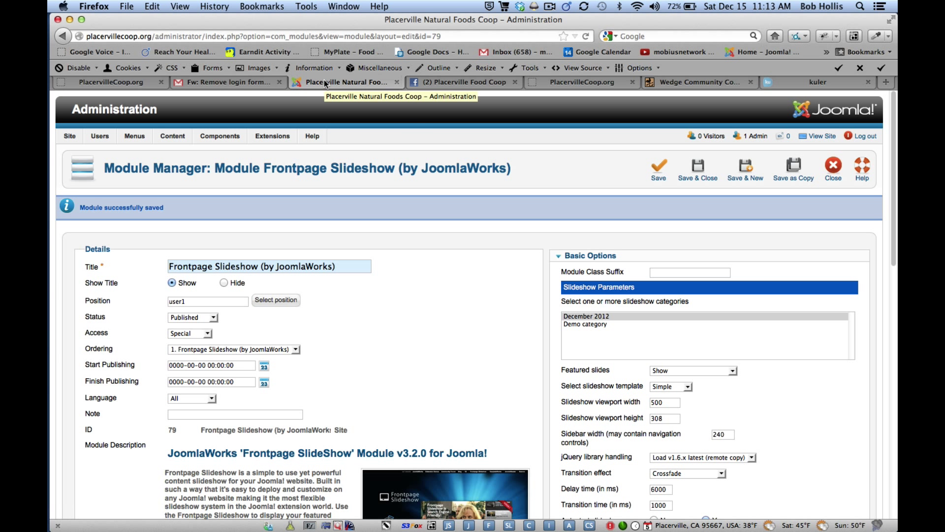
pyautogui.click(693, 178)
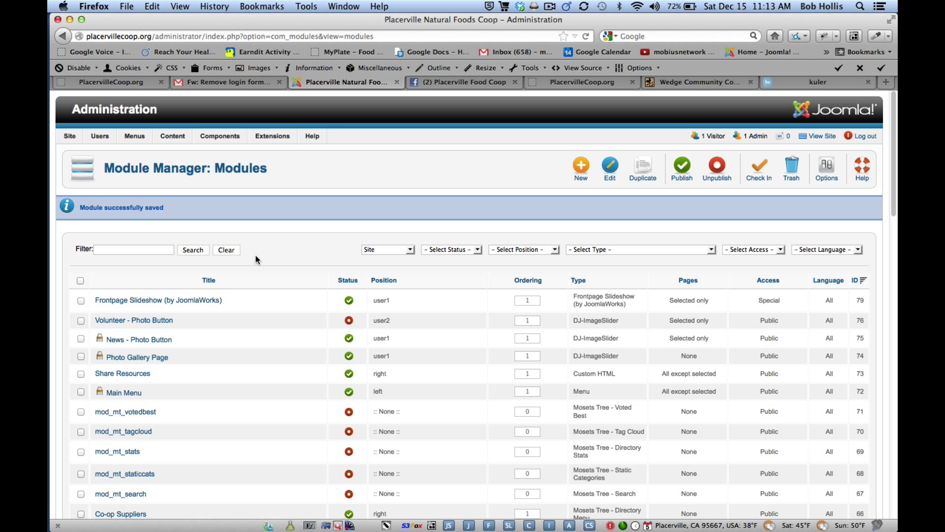
pyautogui.moveTo(217, 136)
pyautogui.moveTo(219, 252)
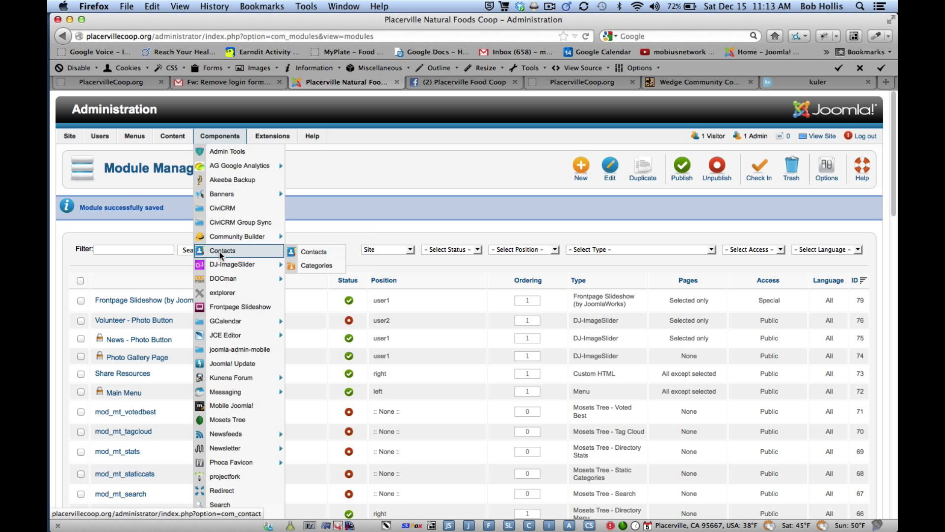
pyautogui.click(226, 308)
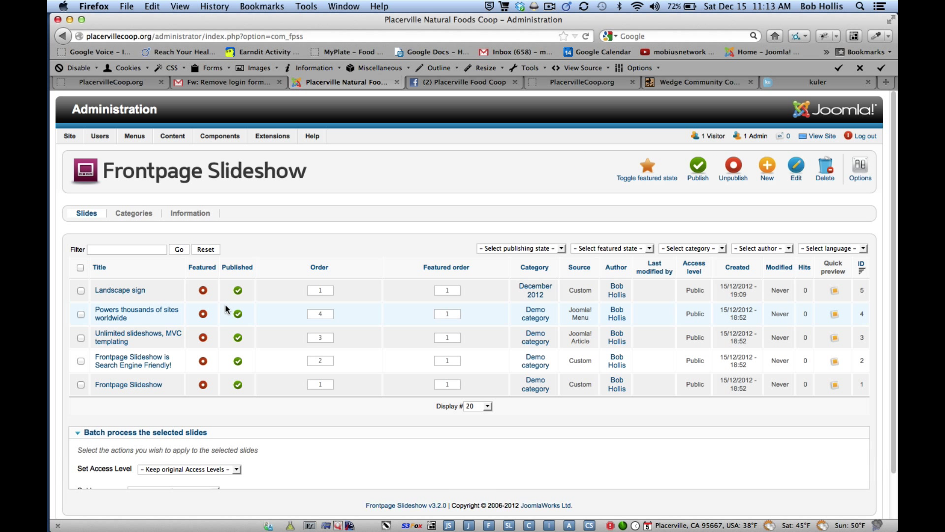
pyautogui.click(137, 213)
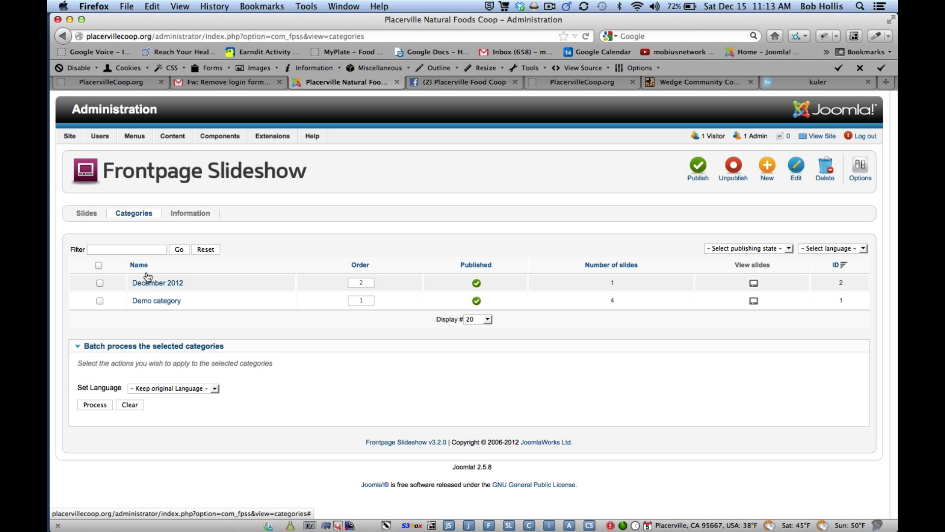
# Set Tagline and Author to Hide in the December 2012 slide category and save it
pyautogui.click(153, 285)
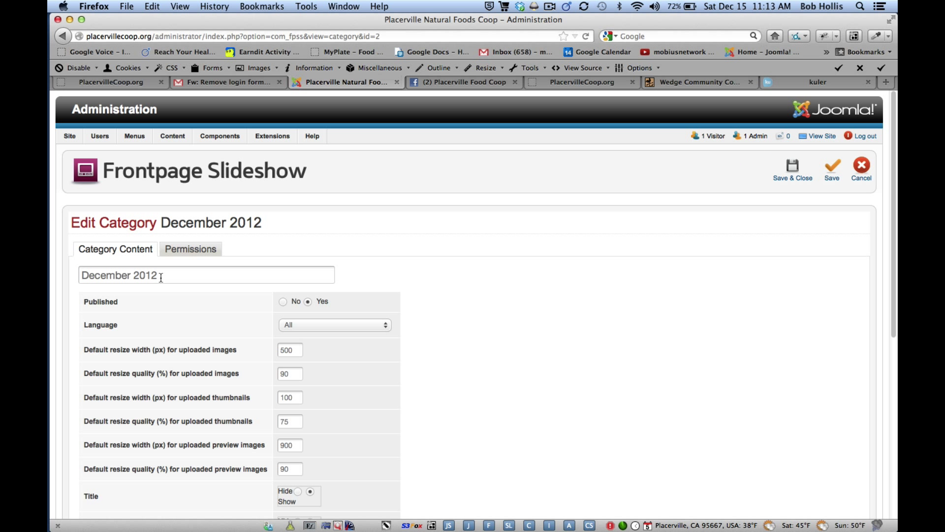
pyautogui.scroll(-10, 480, 280)
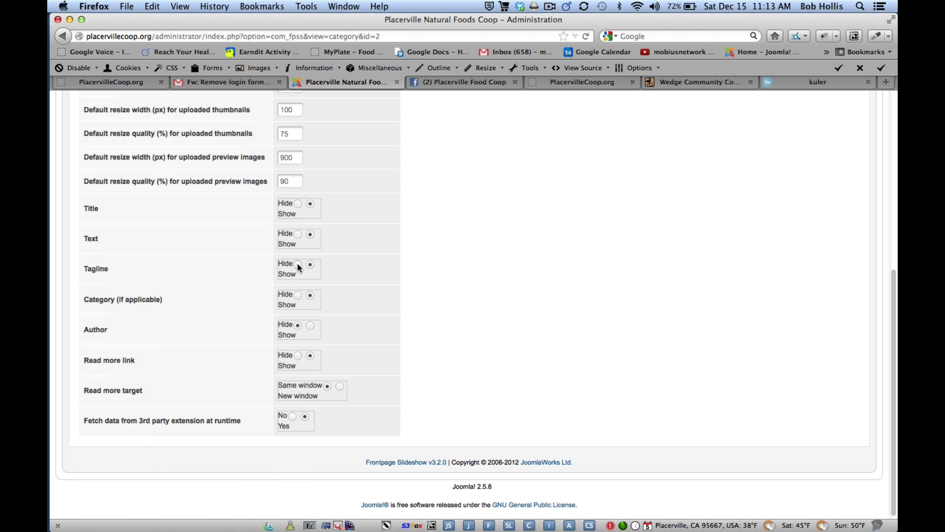
pyautogui.scroll(10, 478, 248)
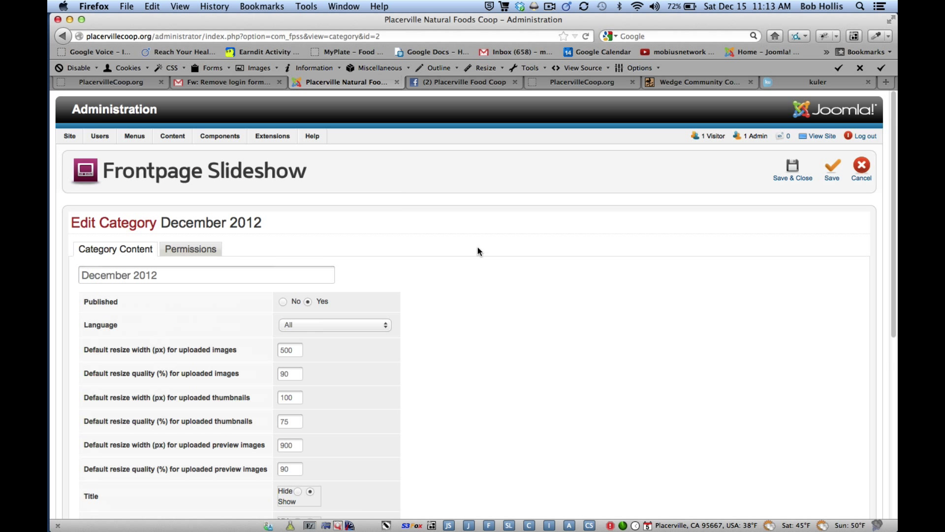
pyautogui.click(832, 170)
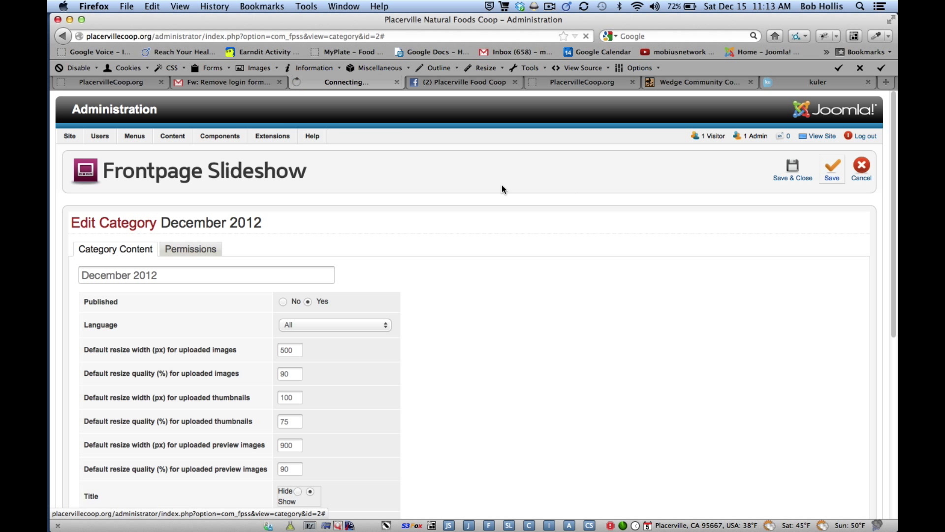
# Reload the PlacervilleCoop.org home page to view the Landscape sign slide with its More... link
pyautogui.click(113, 83)
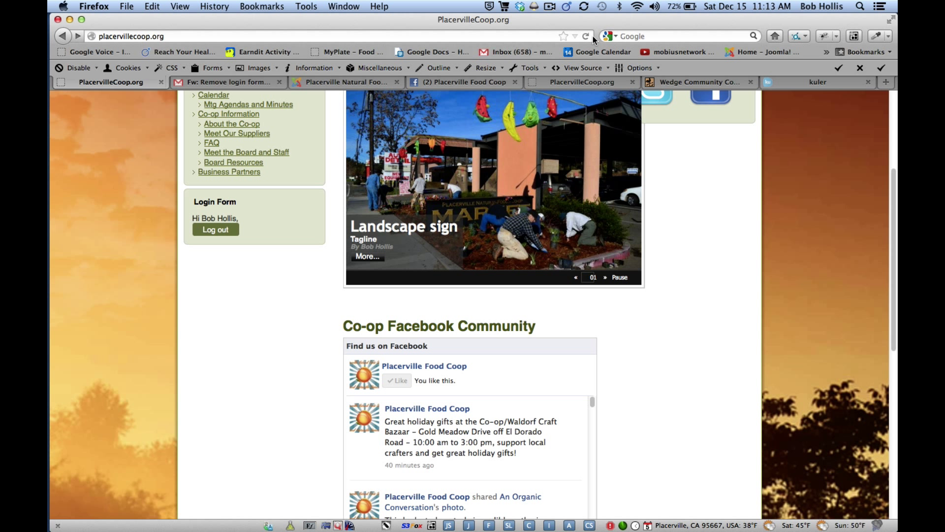
pyautogui.click(577, 69)
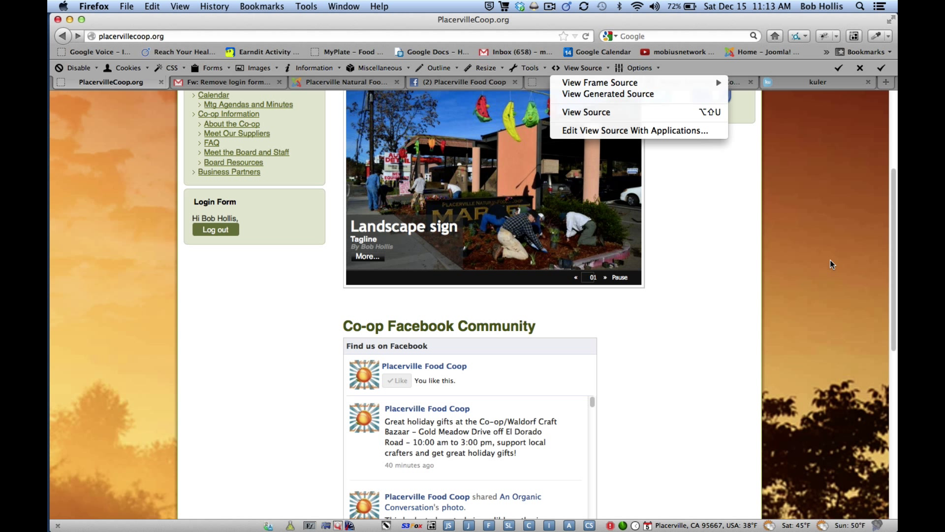
pyautogui.click(586, 37)
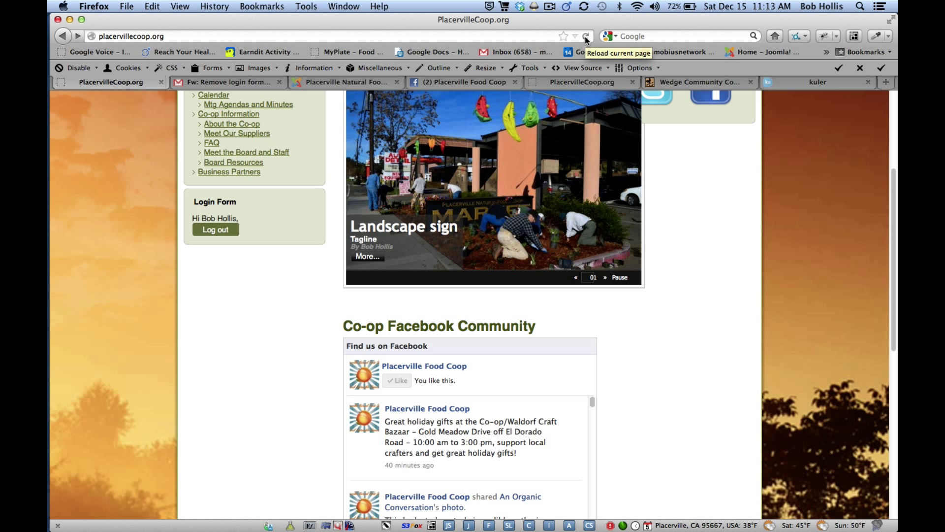
pyautogui.click(586, 36)
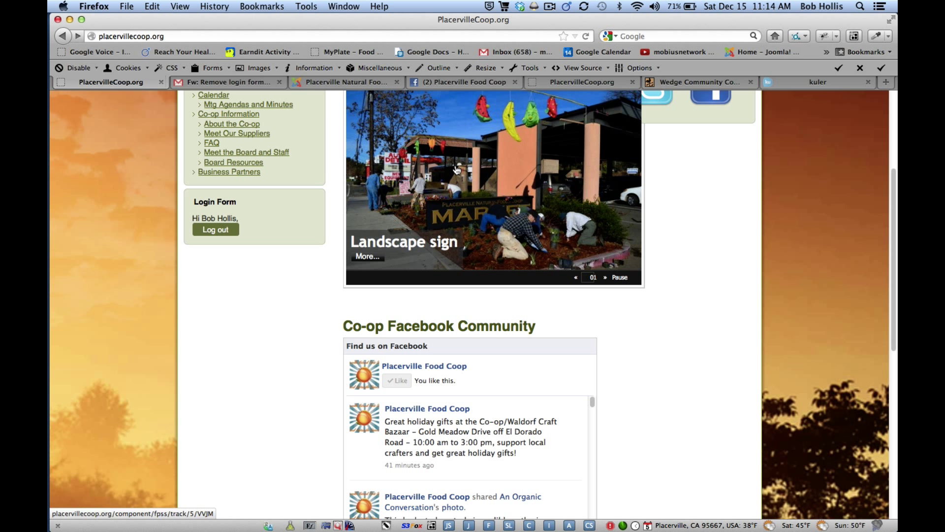
pyautogui.scroll(5, 457, 170)
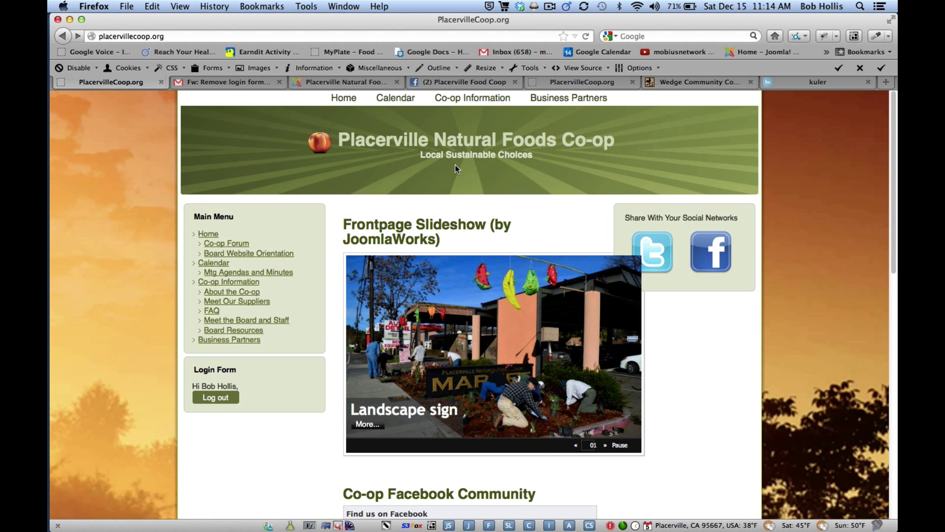